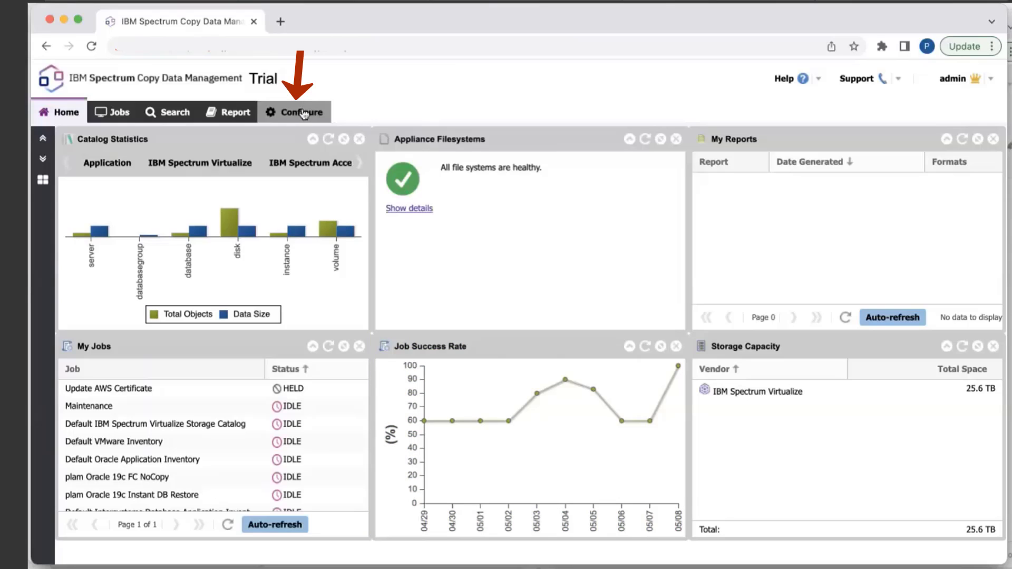
Step: Open the configuration area and view the list of sites
click(304, 114)
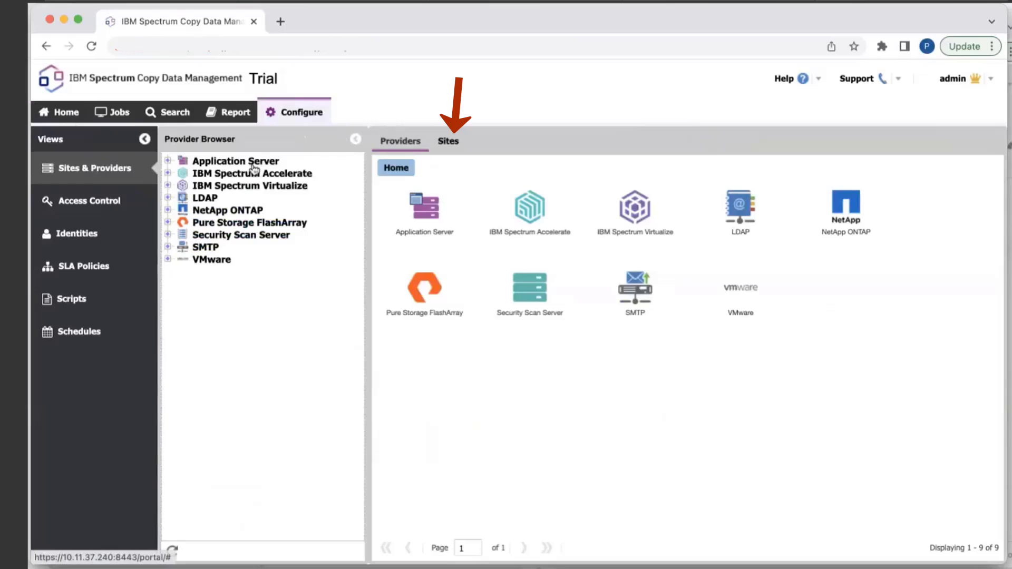
click(454, 148)
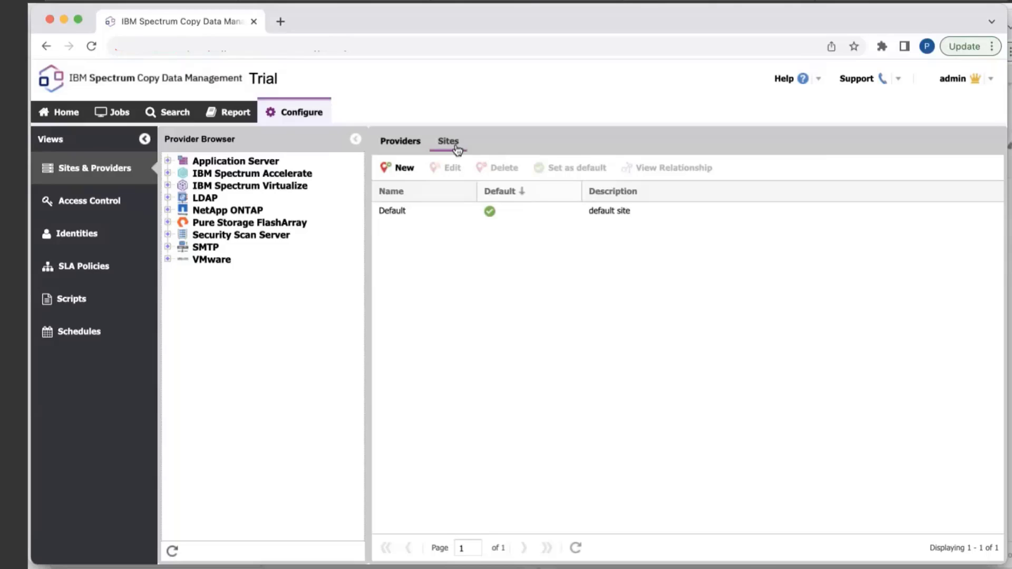
Step: Open a registration form for an IBM Spectrum Virtualize provider, choose the Default site and review the name and host address fields
right_click(254, 188)
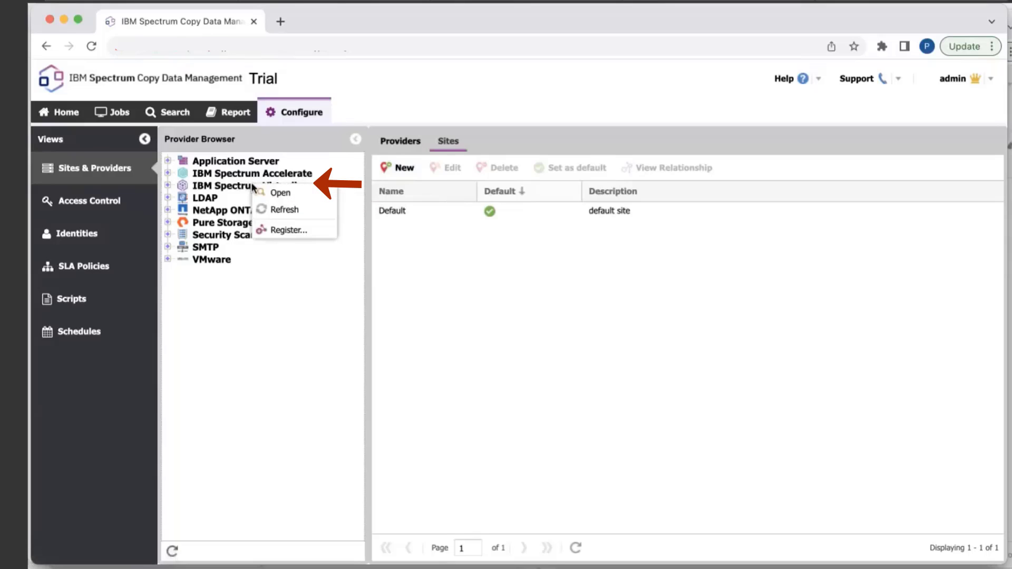
click(282, 229)
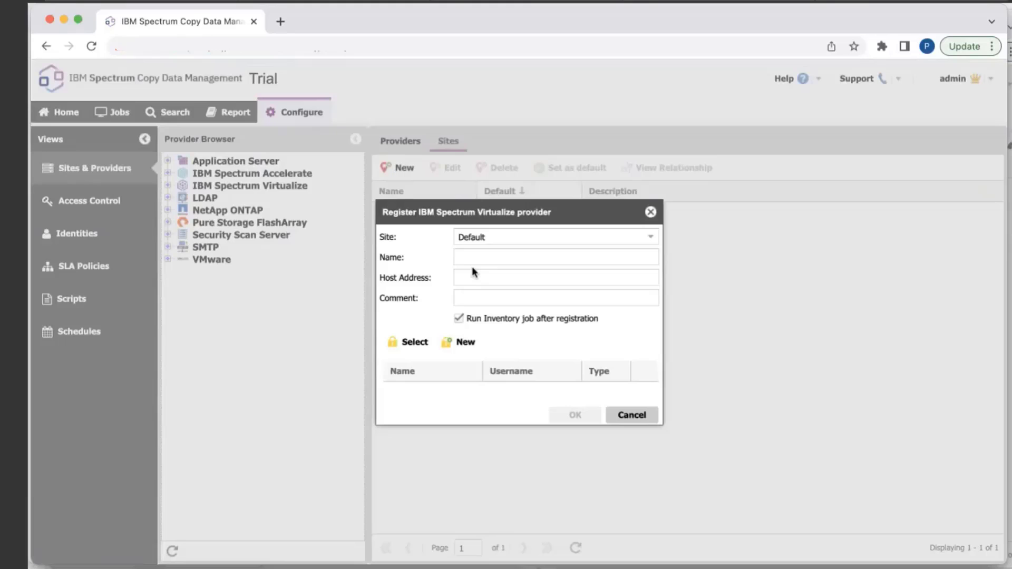
click(514, 237)
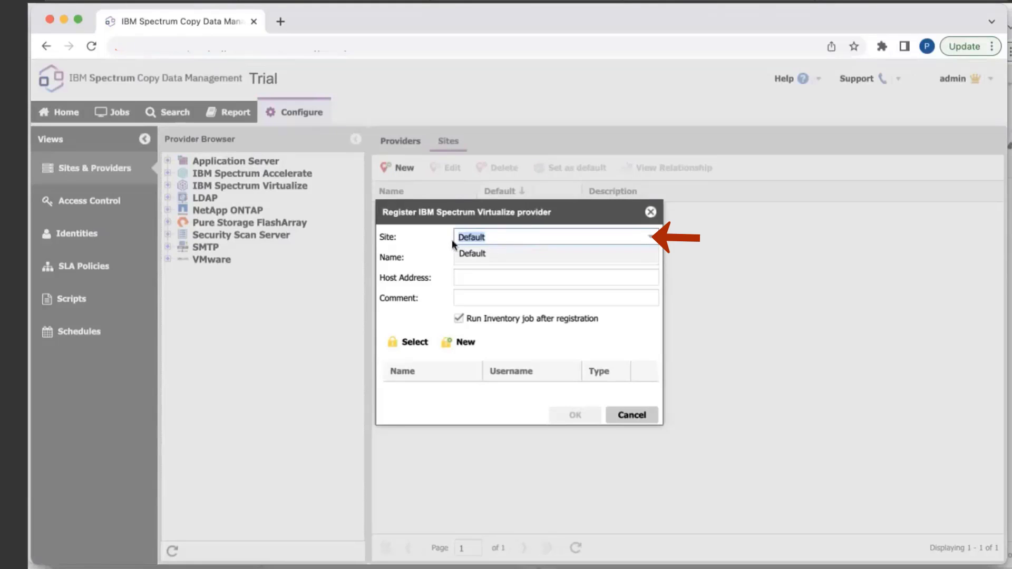
click(464, 254)
click(473, 257)
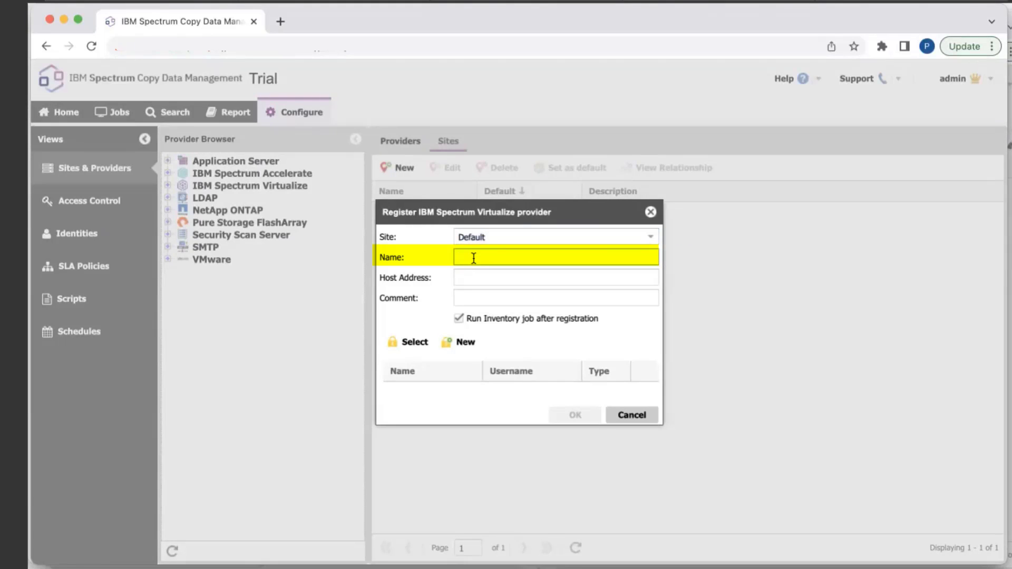
click(463, 278)
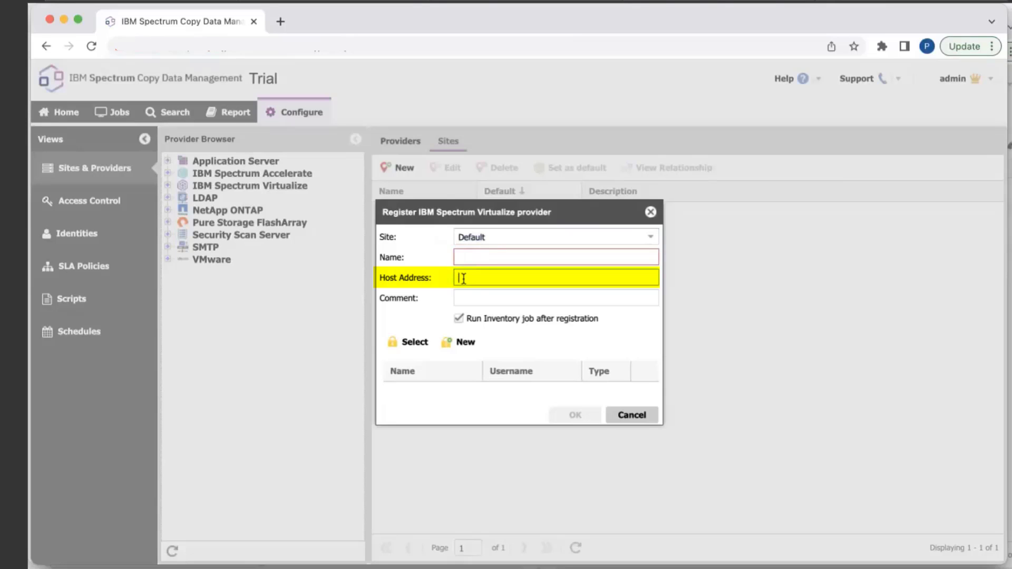
Step: Review the credential creation and selection options, cancel the registration and expand the list of registered IBM Spectrum Virtualize providers
click(459, 345)
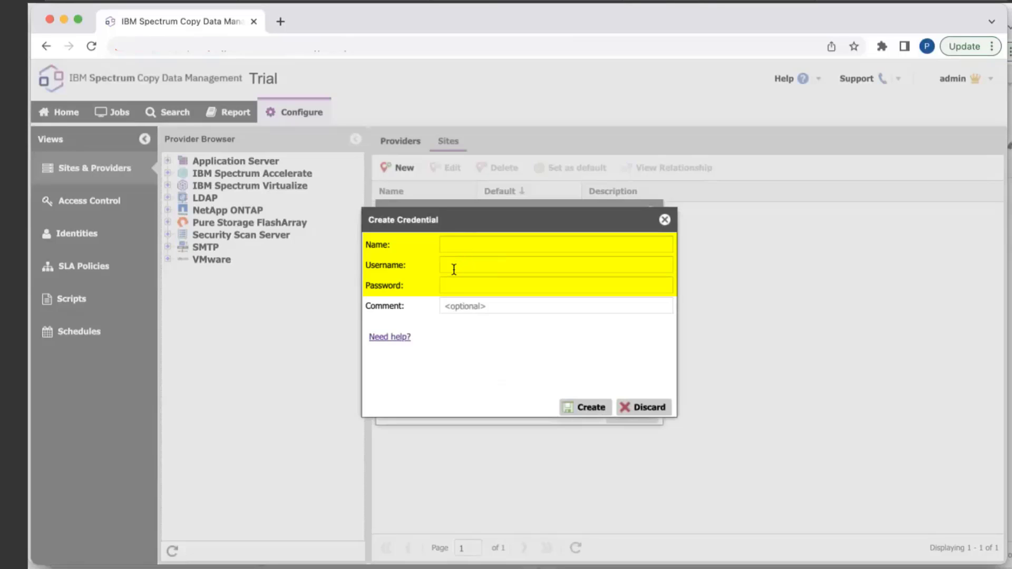
click(652, 408)
click(411, 345)
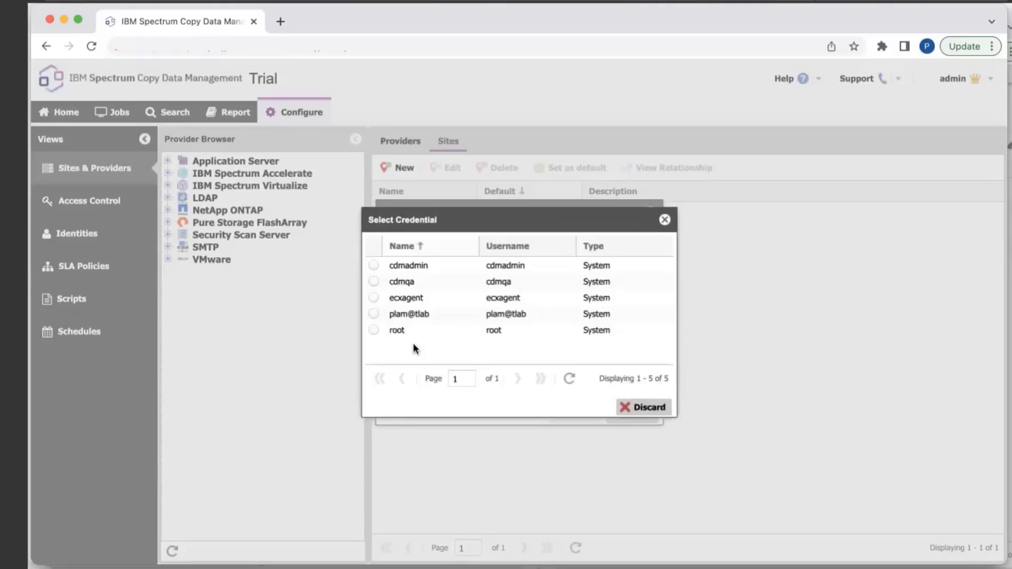
click(641, 408)
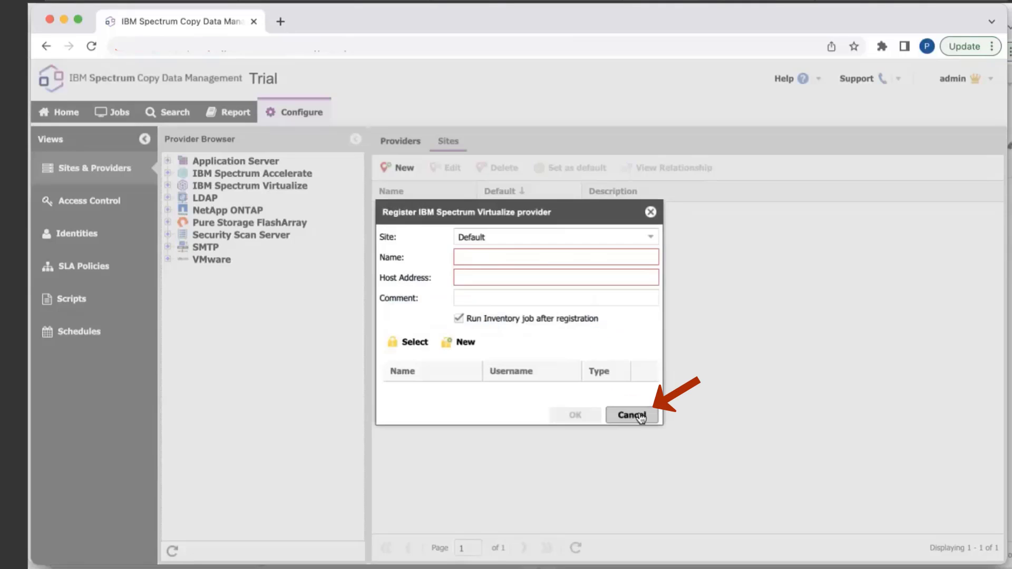
click(639, 417)
click(168, 185)
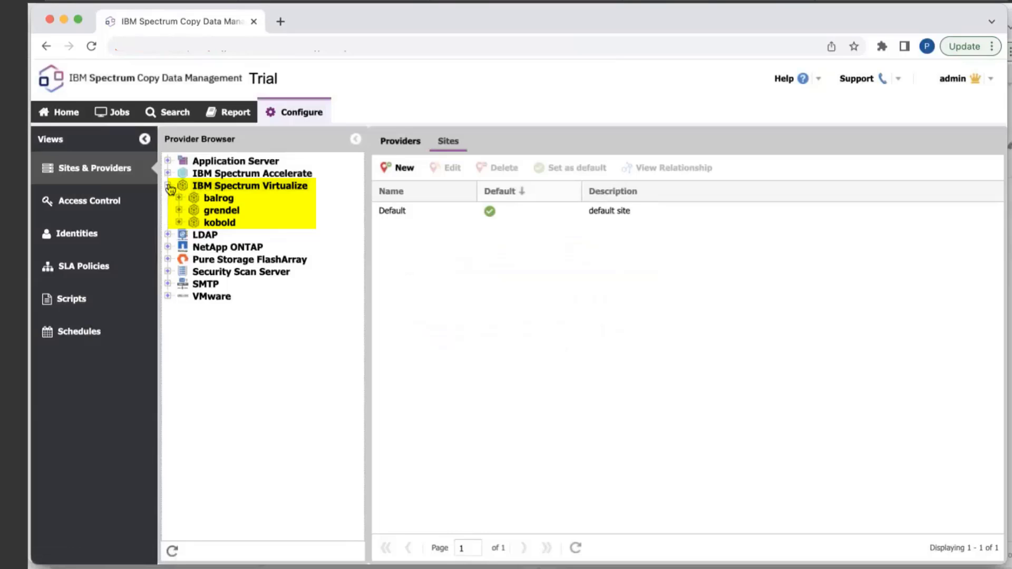
Step: Examine the VMware provider registration form, including its name and host address fields, and close it without registering anything
right_click(212, 299)
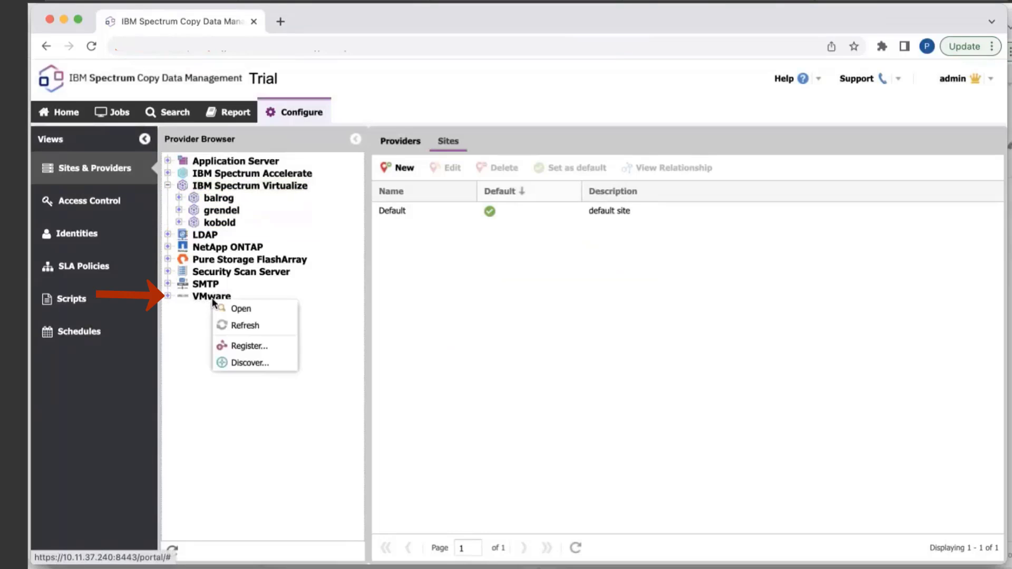
click(249, 347)
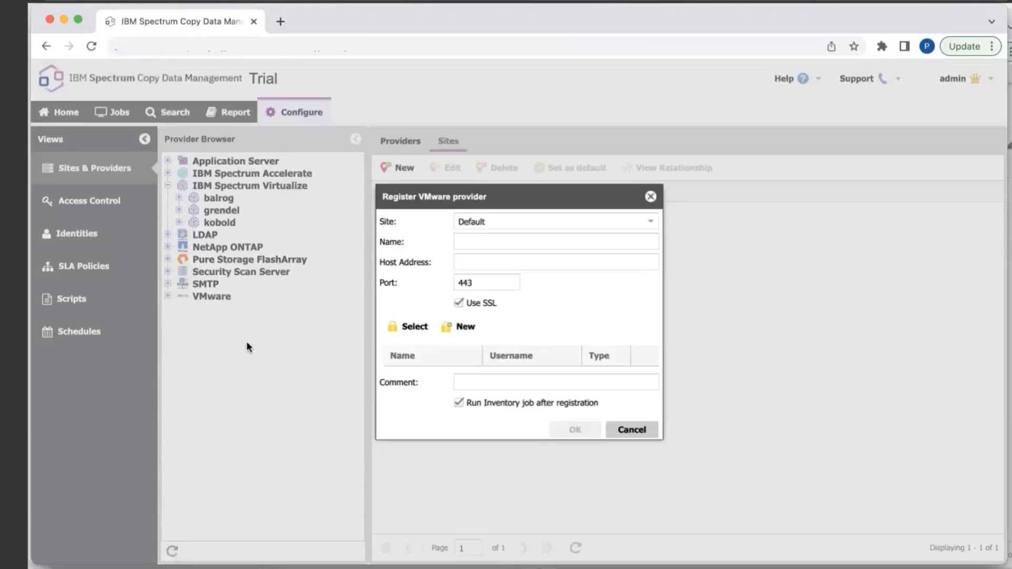
click(508, 240)
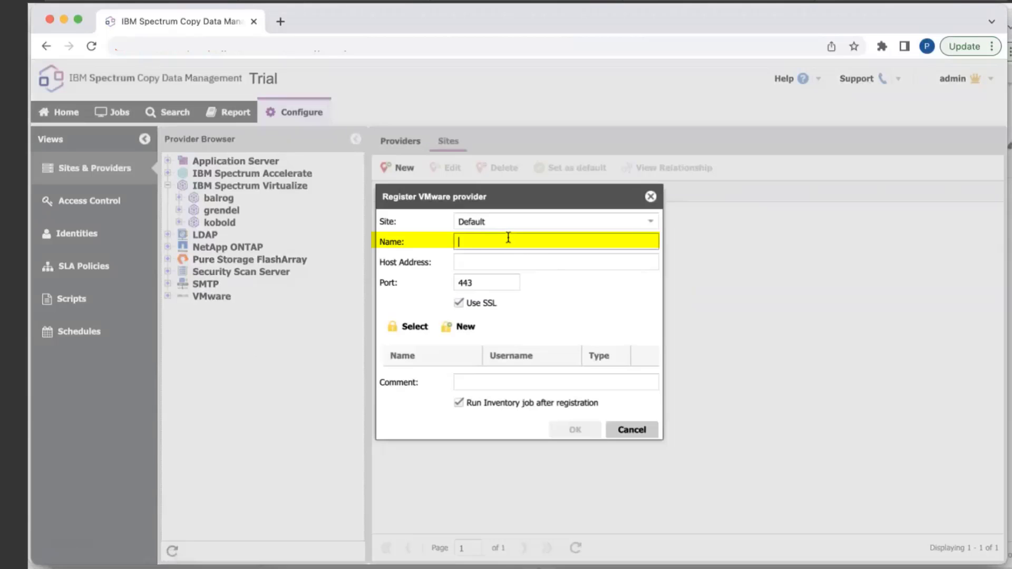
click(475, 262)
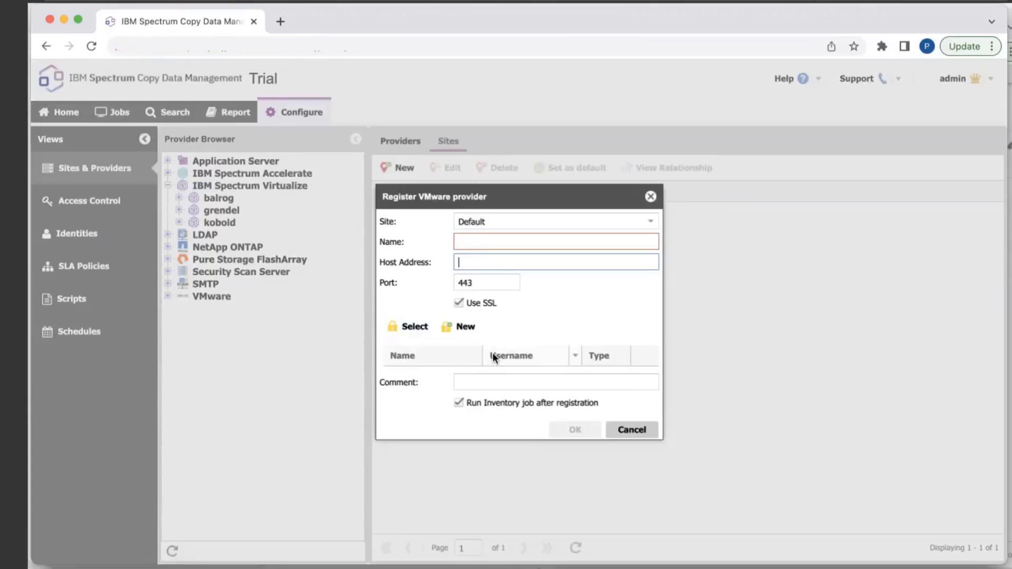
click(635, 428)
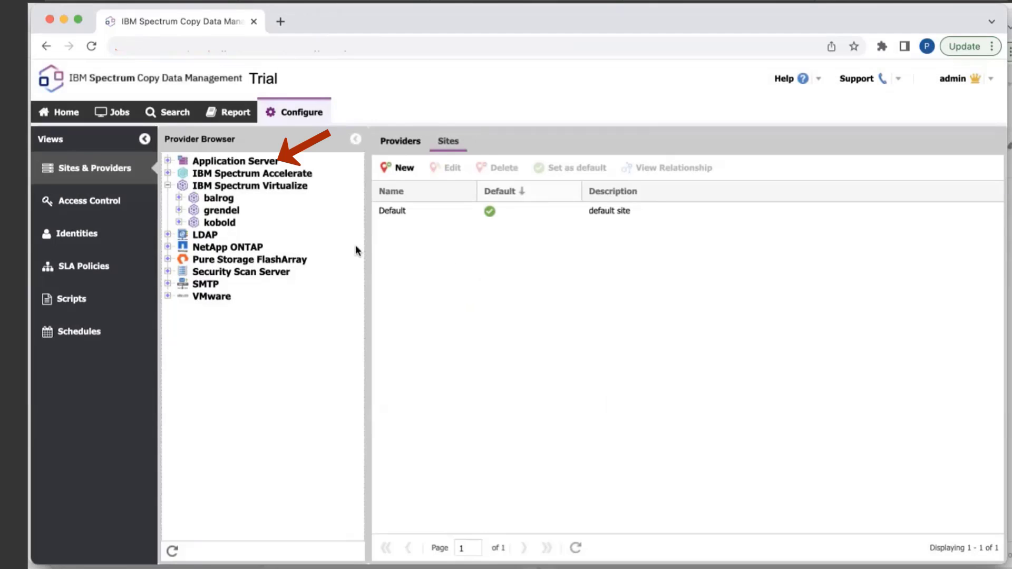
Step: Examine the Oracle application server registration form, comparing the Virtual type and its vCenter choices with the Physical type, and cancel it
right_click(259, 158)
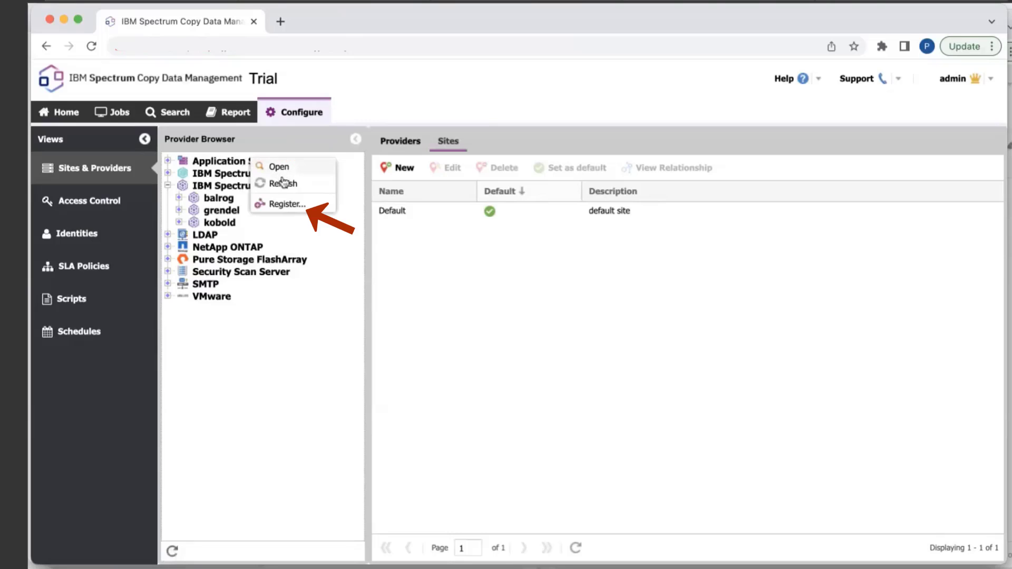
click(278, 207)
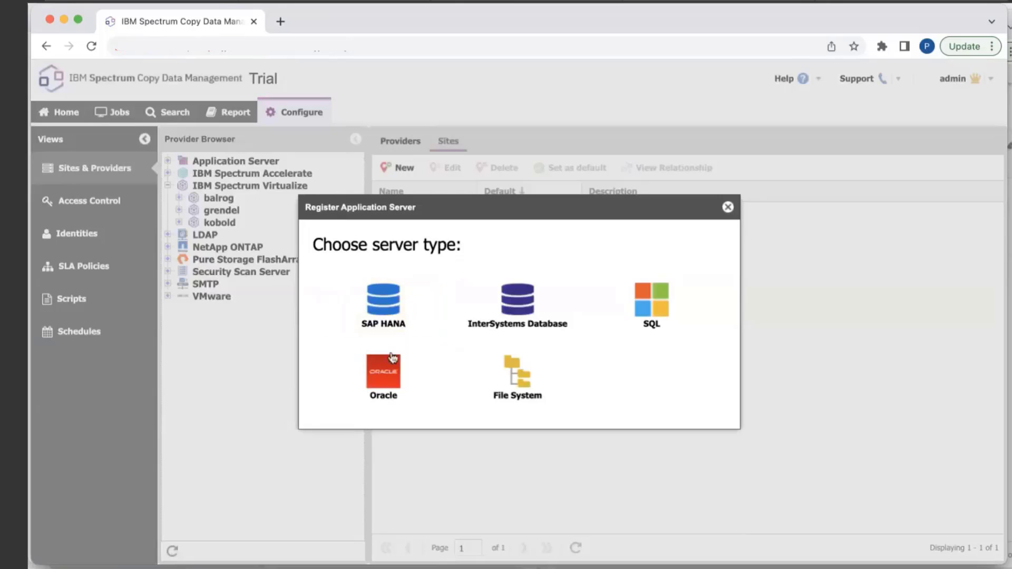
click(381, 380)
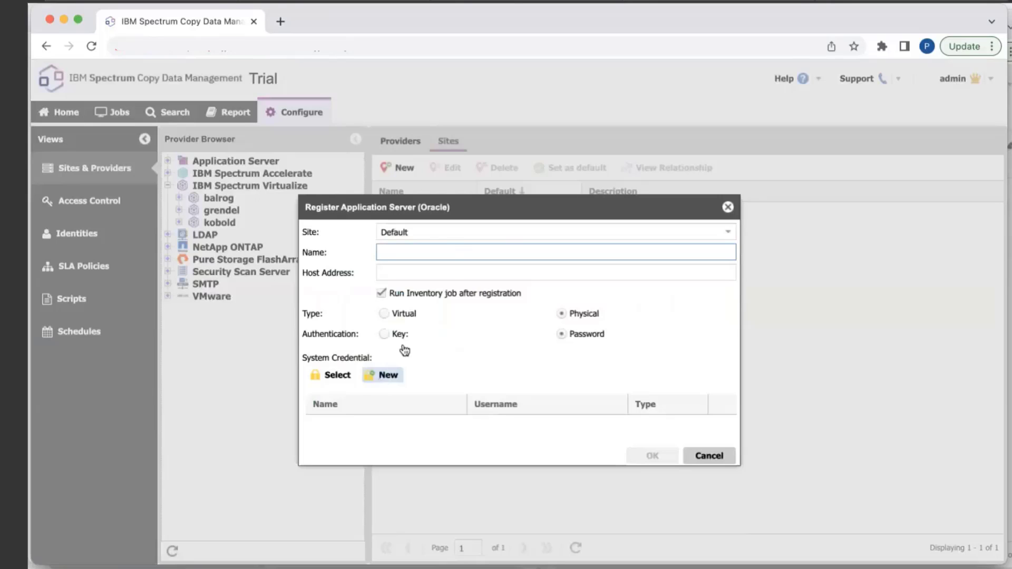
click(411, 271)
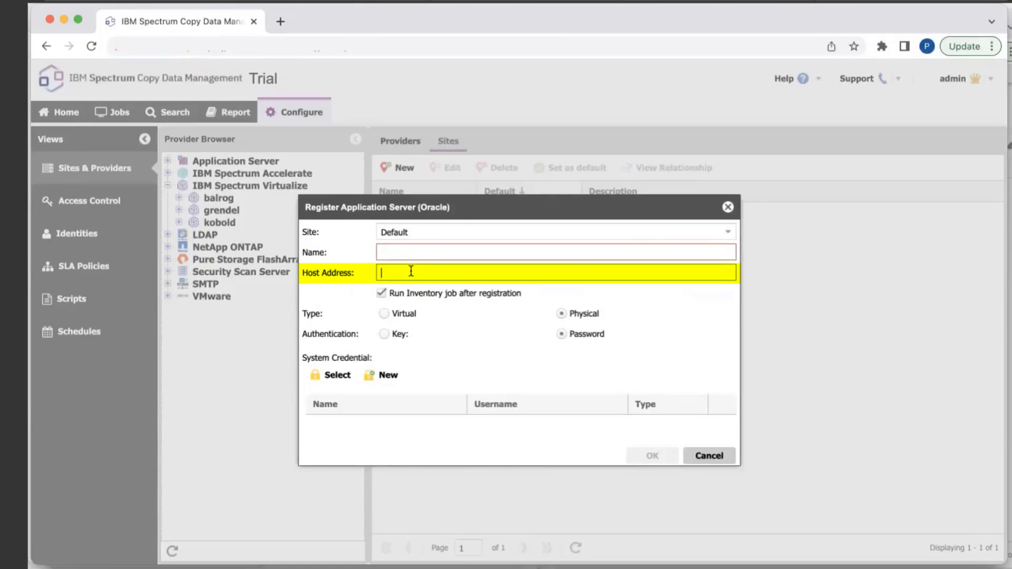
click(384, 312)
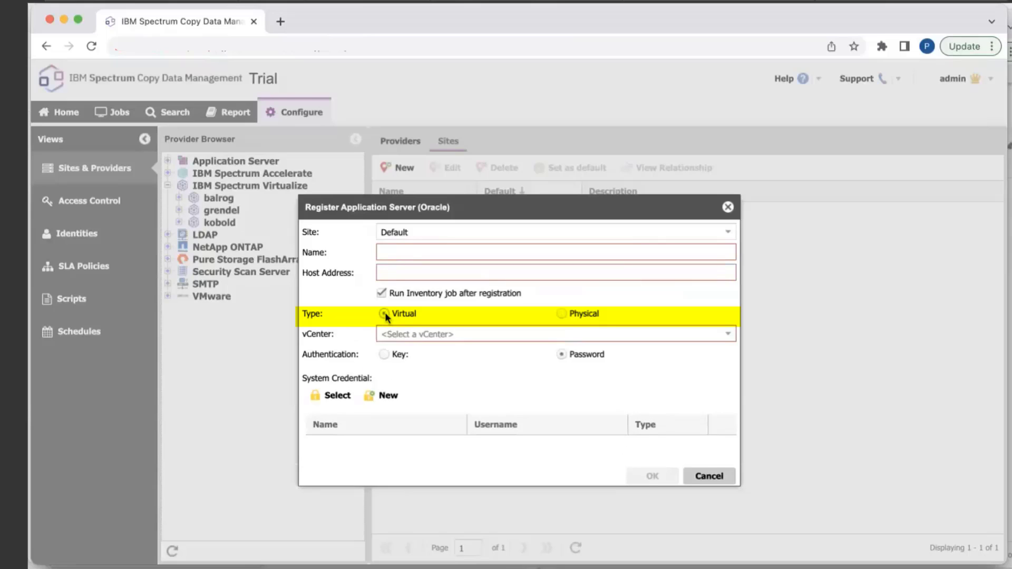
click(516, 333)
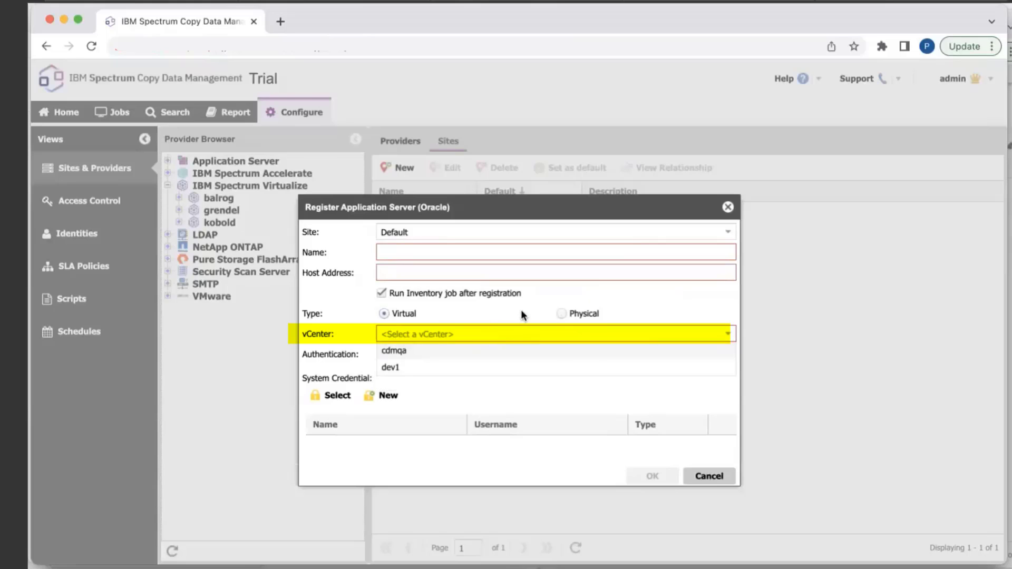
click(562, 313)
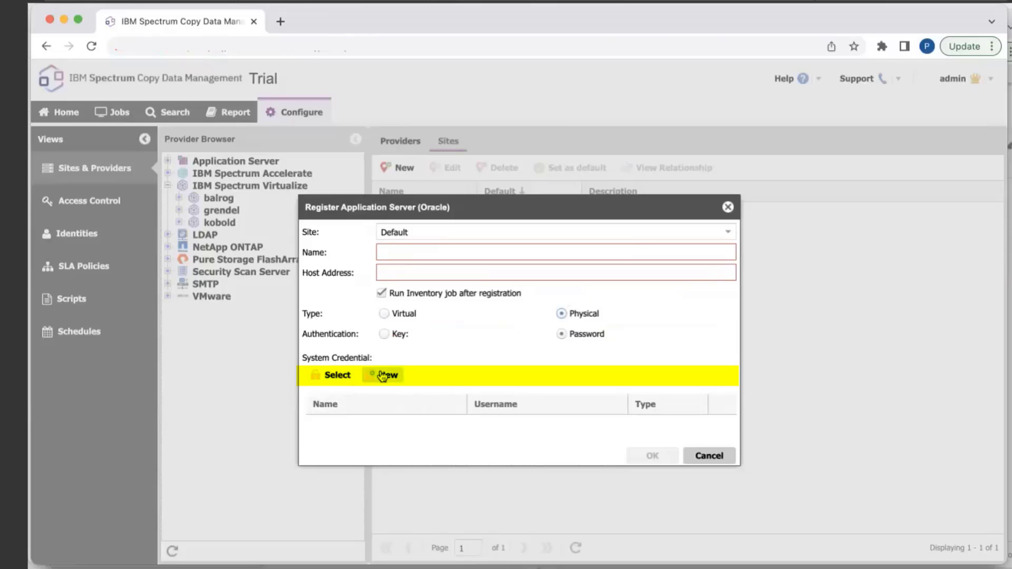
click(707, 457)
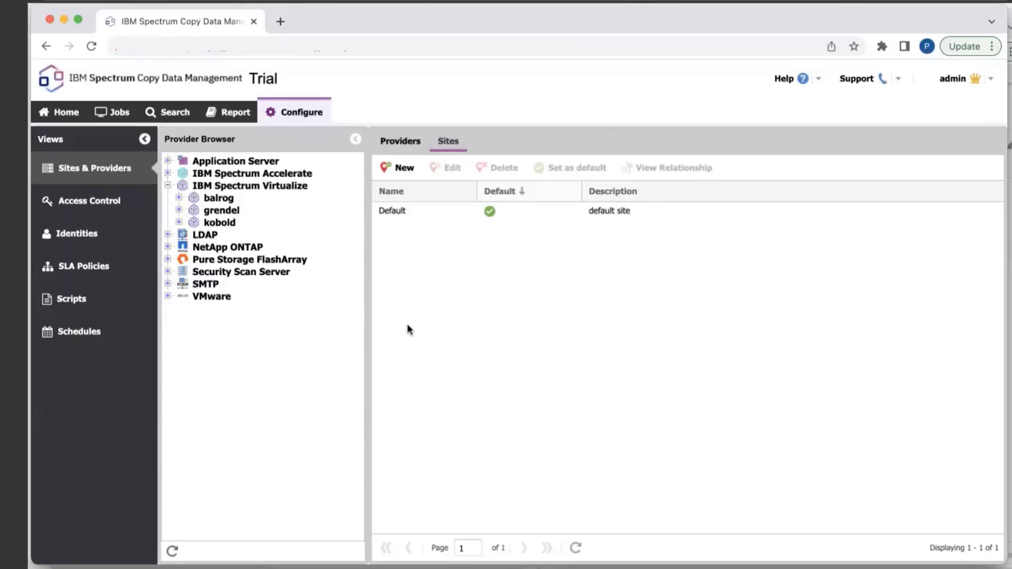
Step: View the accounts under Access Control and the stored credentials under Identities
click(101, 211)
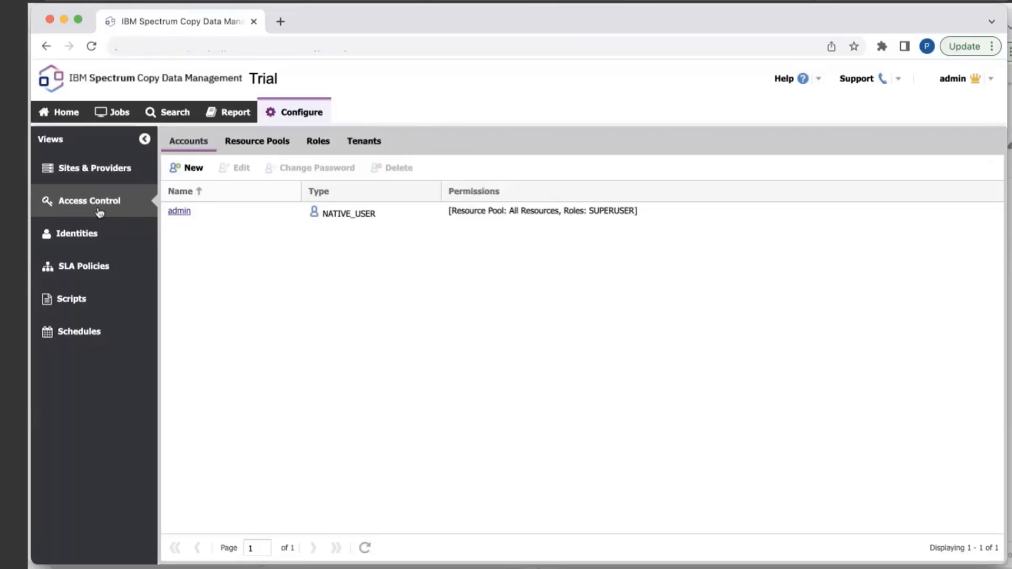
click(83, 235)
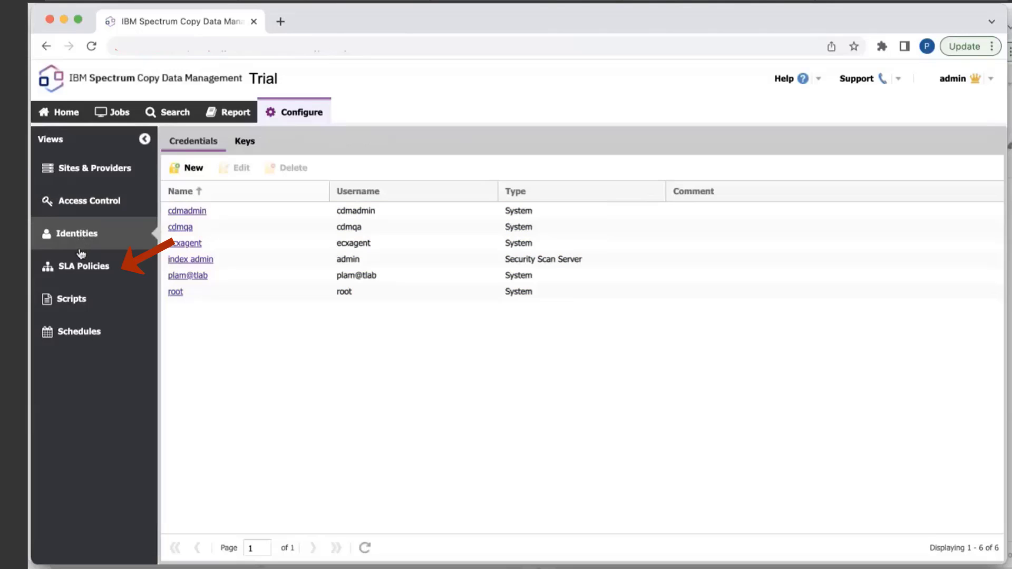
Step: Start a new SLA policy with IBM Spectrum Virtualize as the storage vendor
click(80, 267)
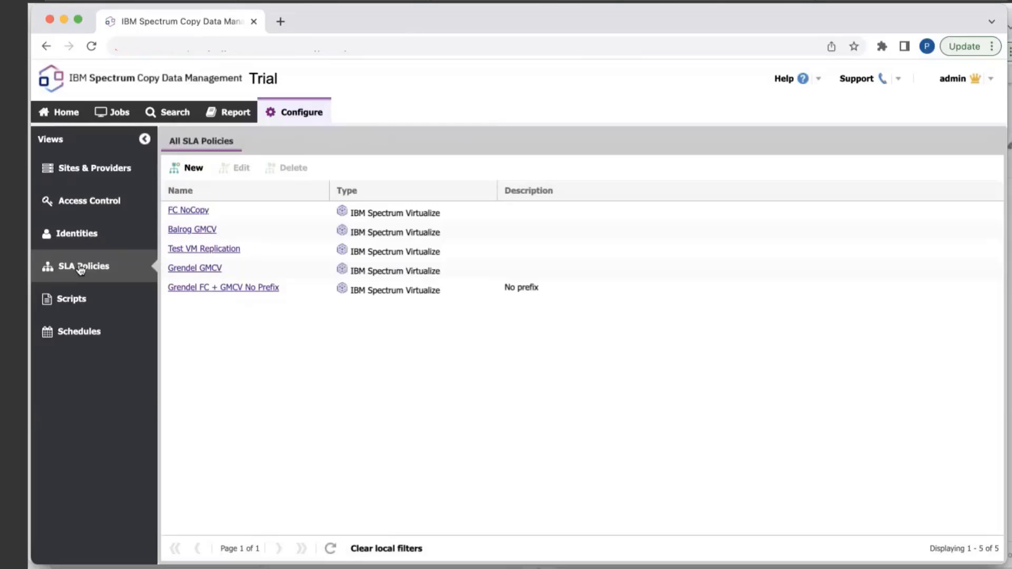
click(194, 168)
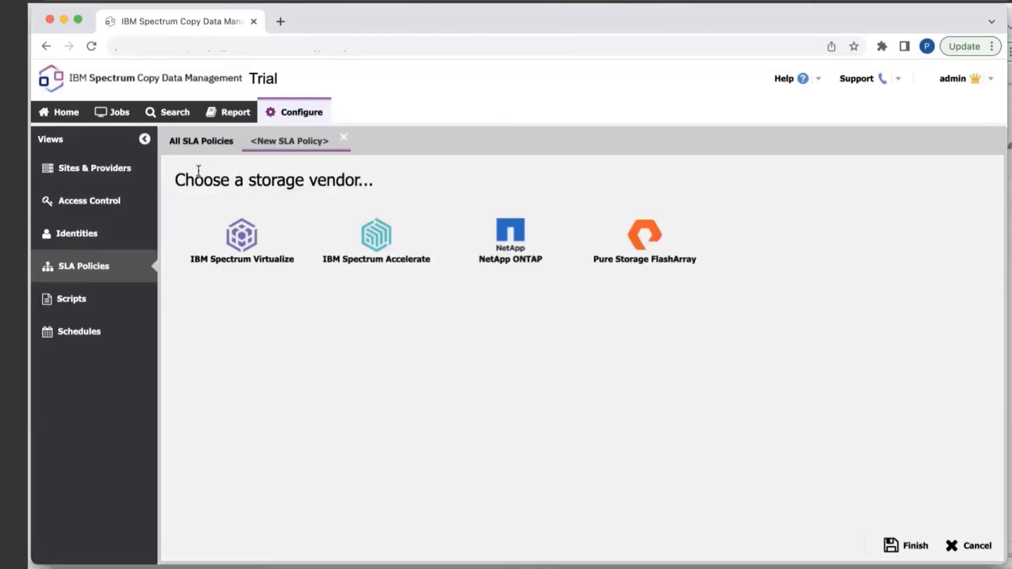
click(241, 253)
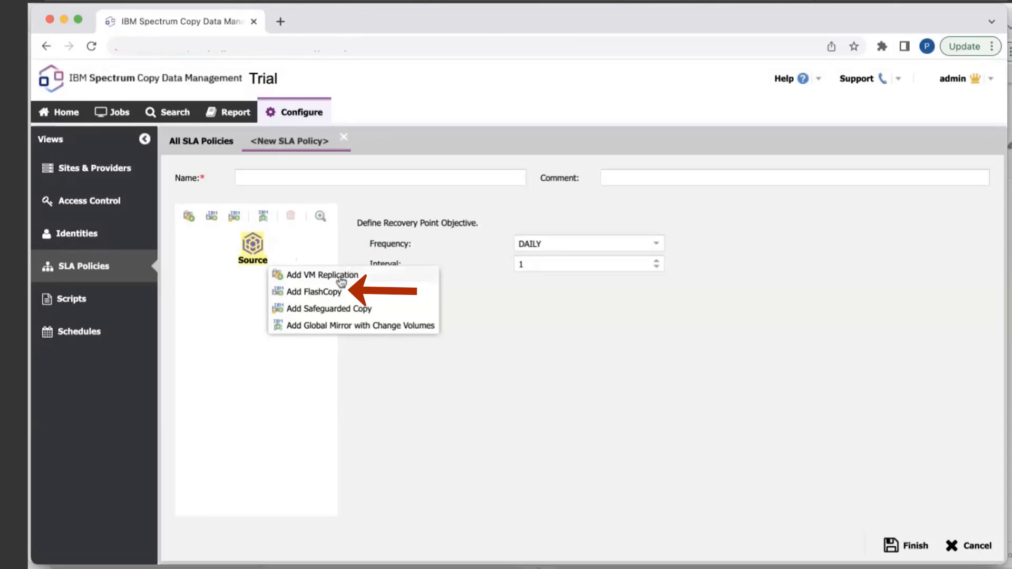
Step: Add a FlashCopy to the policy's source, limit it to 30 snapshots maximum, and delete the FlashCopy from the policy
click(328, 293)
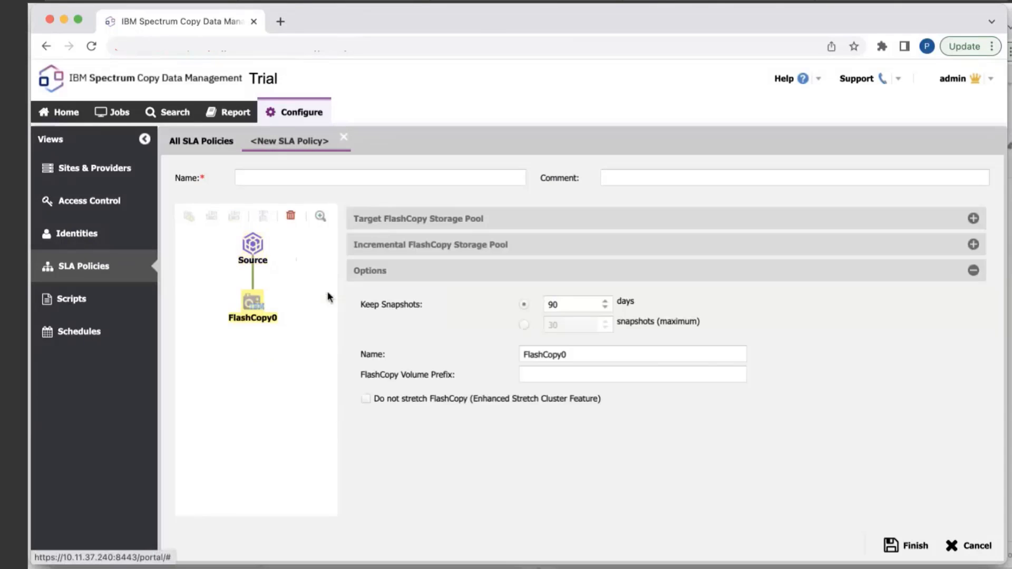
click(422, 245)
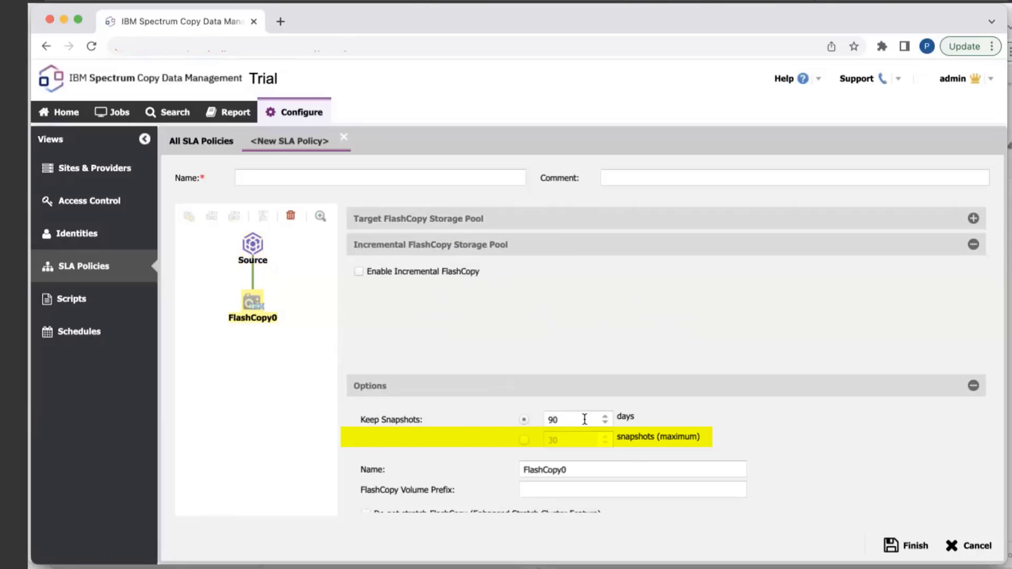
click(523, 440)
click(548, 477)
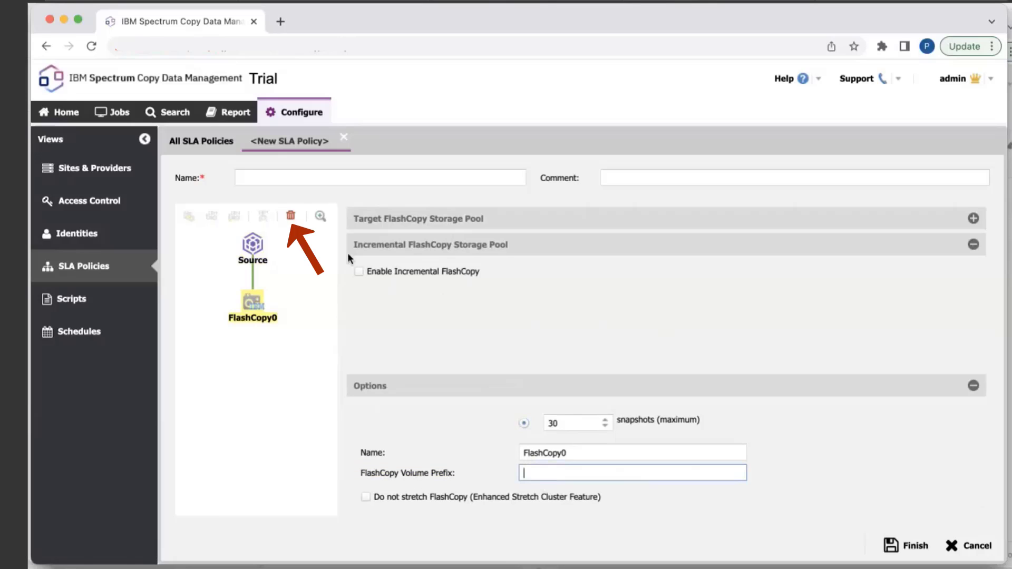
click(291, 217)
Step: Add a Safeguarded Copy to the policy's source and associate it with the AG_CyberSense_VG volume group on kobold
click(252, 243)
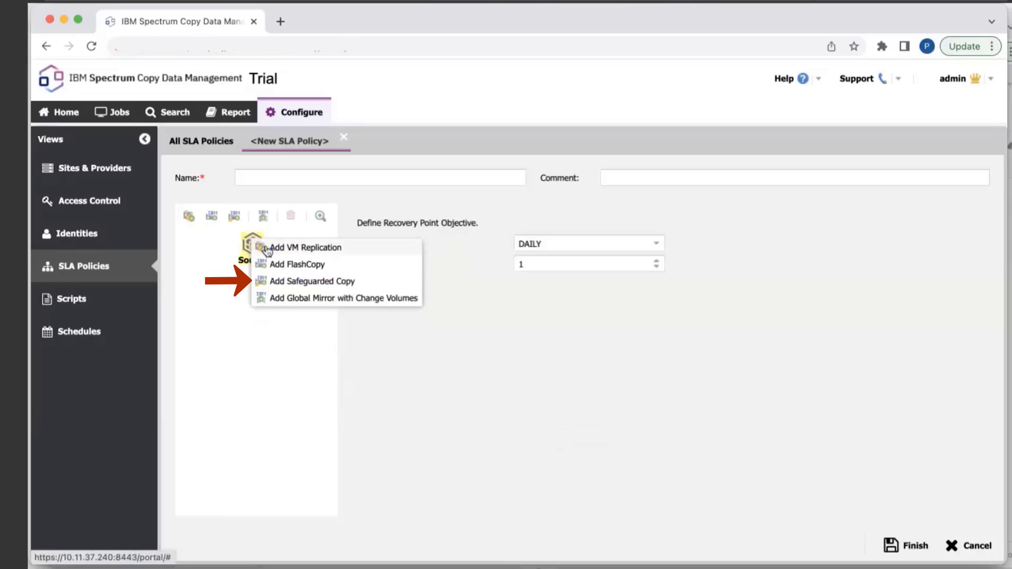
click(295, 282)
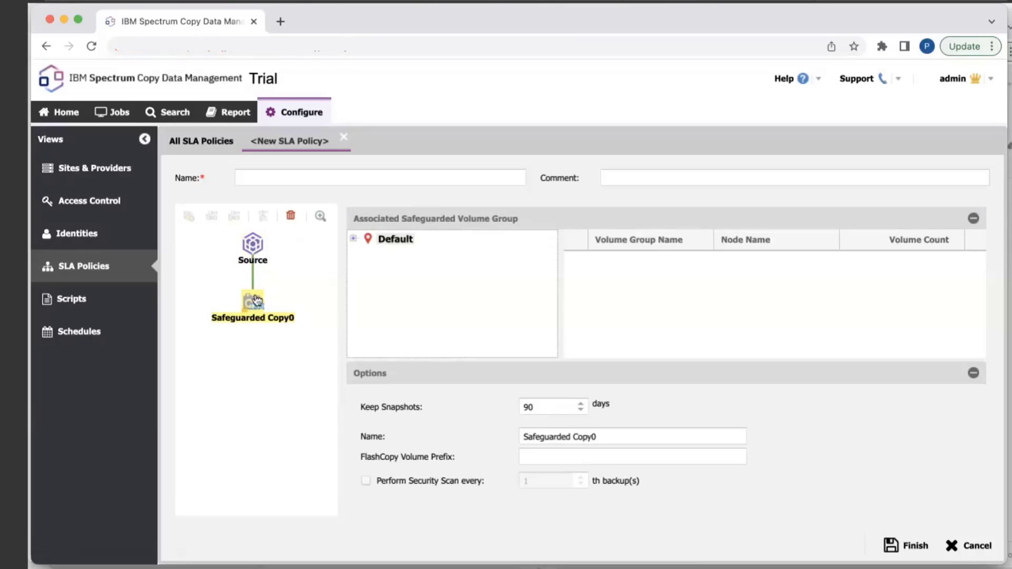
click(353, 239)
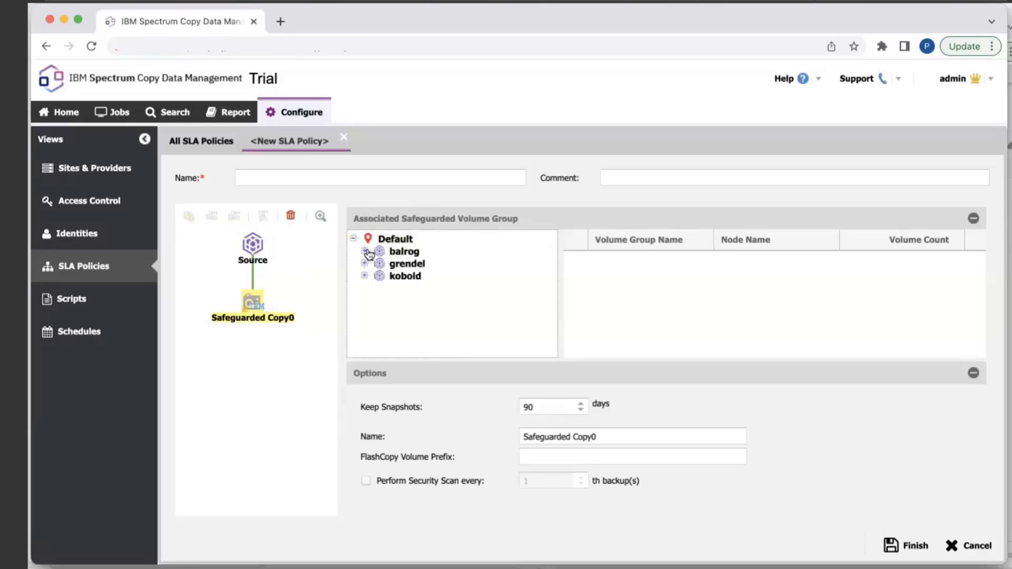
click(365, 275)
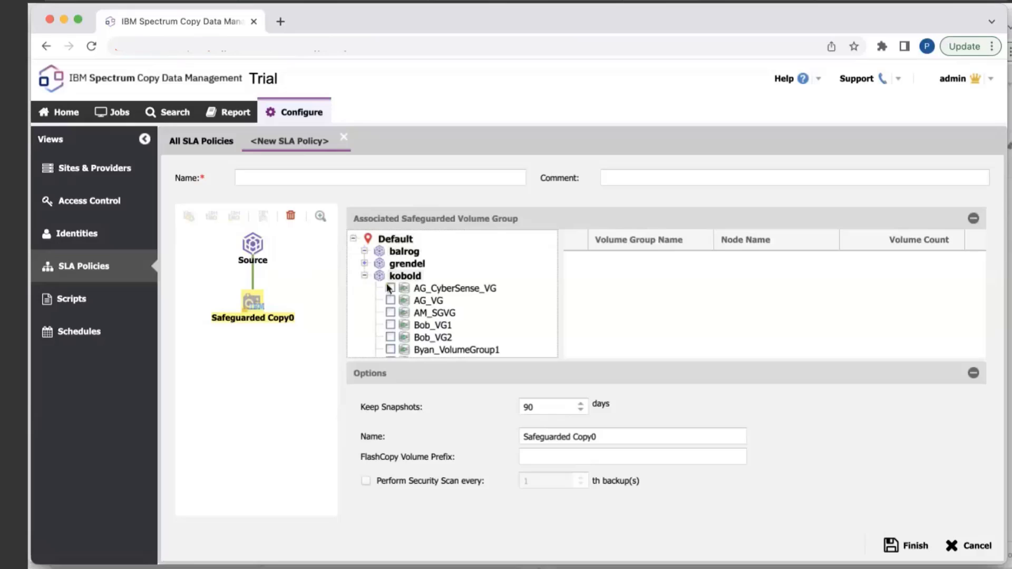
click(391, 289)
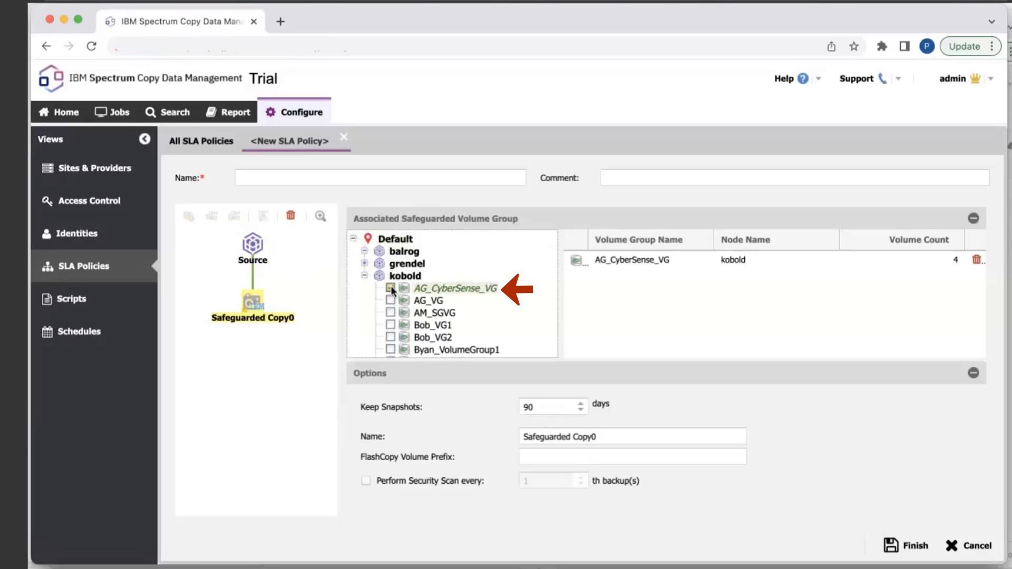
Step: Name the SLA policy "test" and save it with snapshots kept for 90 days and no FlashCopy volume prefix
click(540, 408)
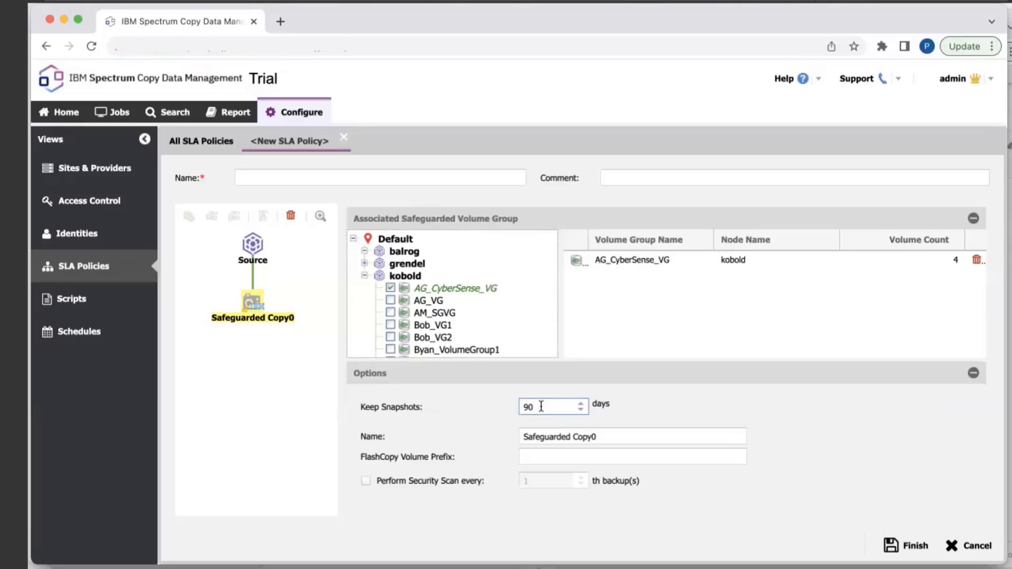
click(534, 458)
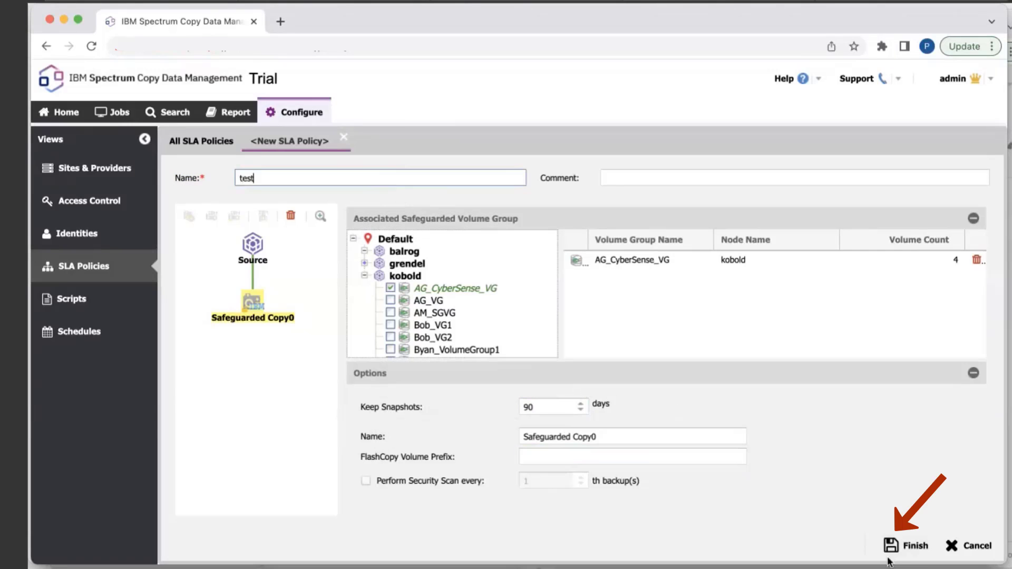
click(907, 545)
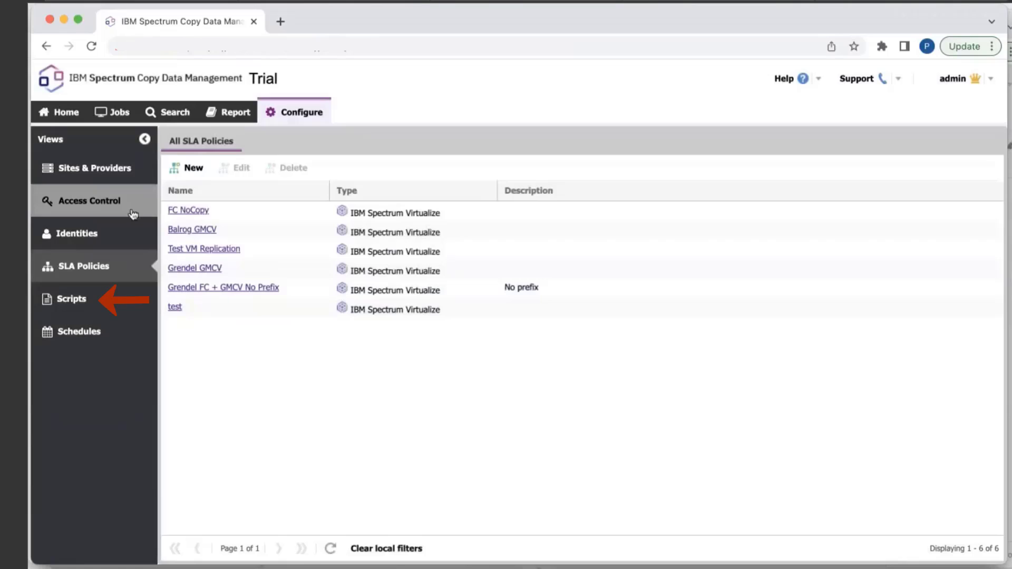
Step: View the configured scripts and schedules, and the list of all jobs
click(102, 305)
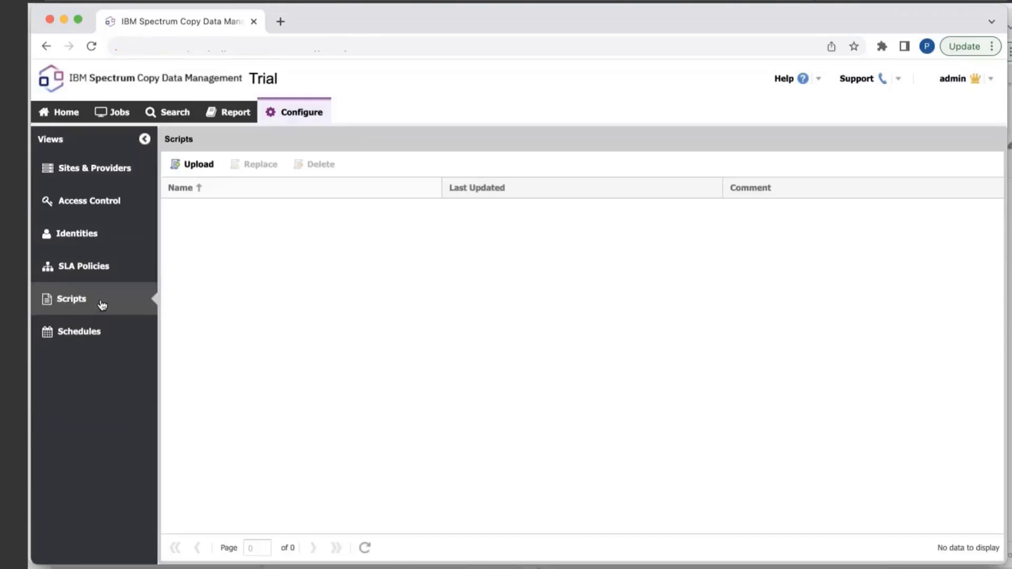
click(93, 343)
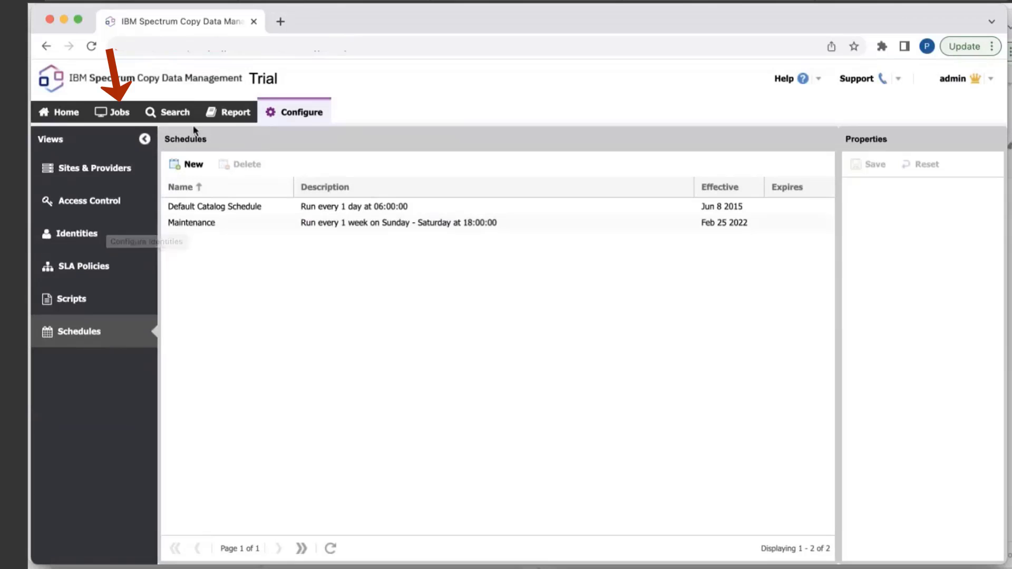
click(120, 117)
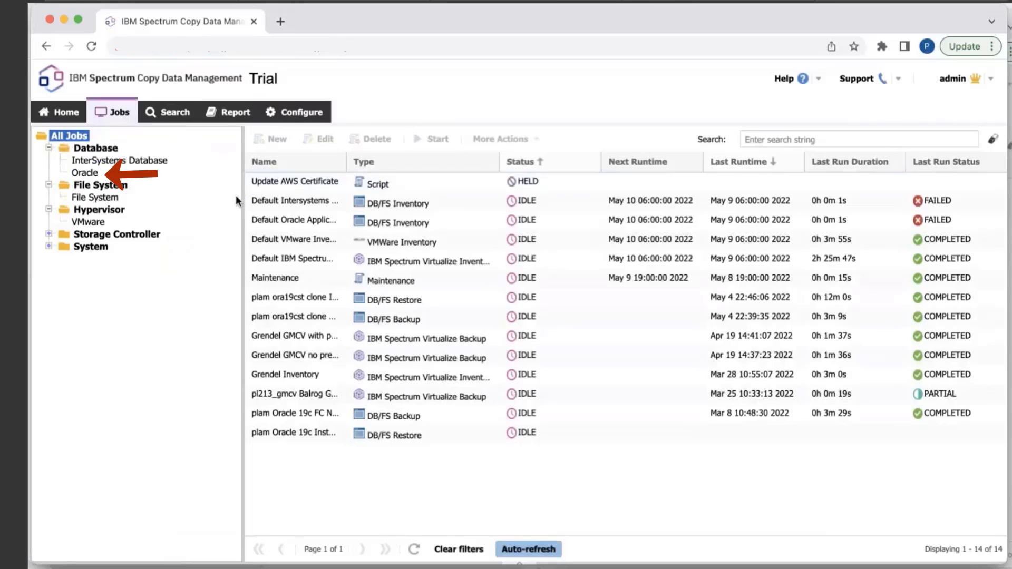
Step: Start a new Oracle backup job and select the db19c1 database as its resource
click(85, 173)
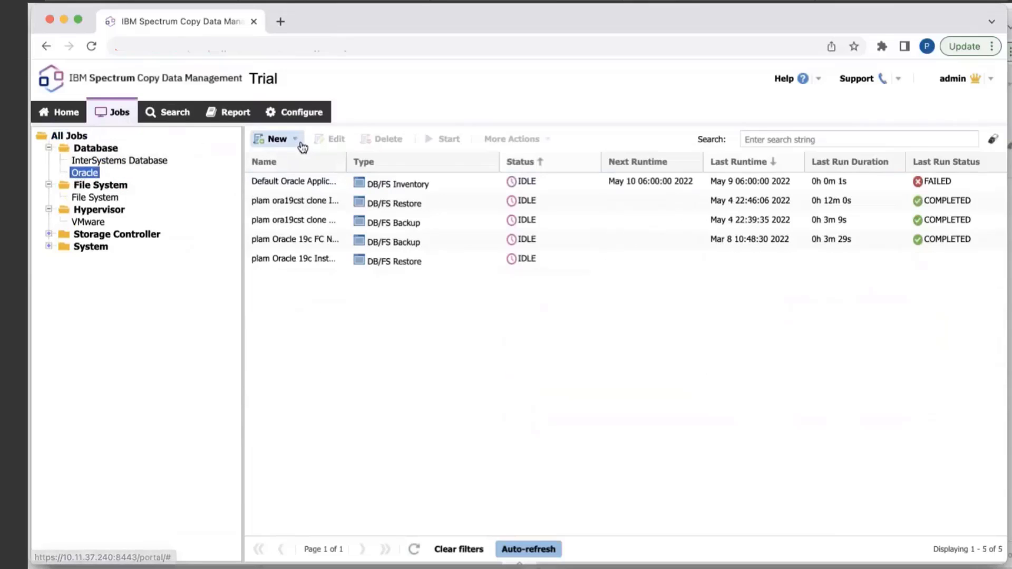
click(278, 140)
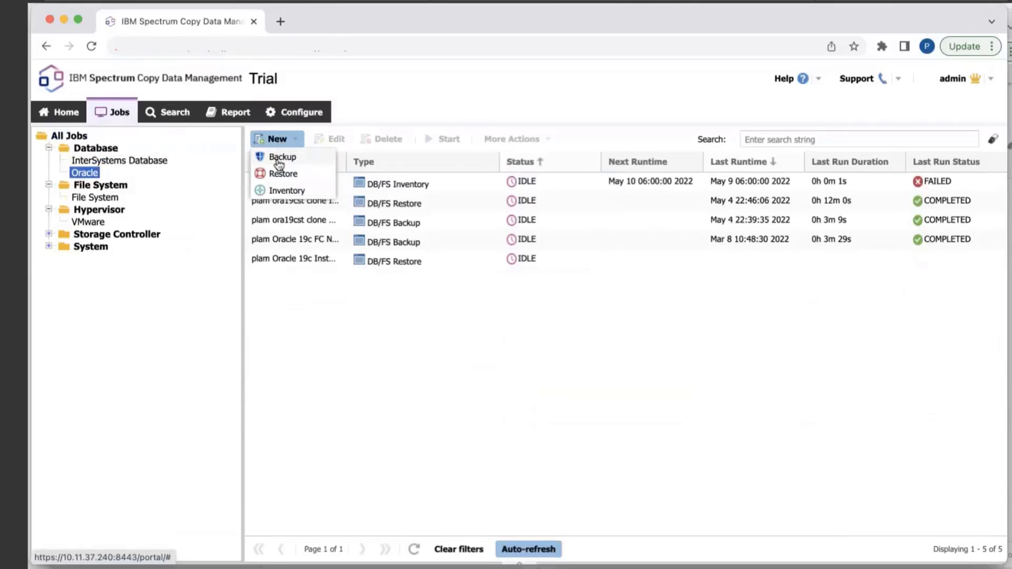
click(278, 160)
click(121, 169)
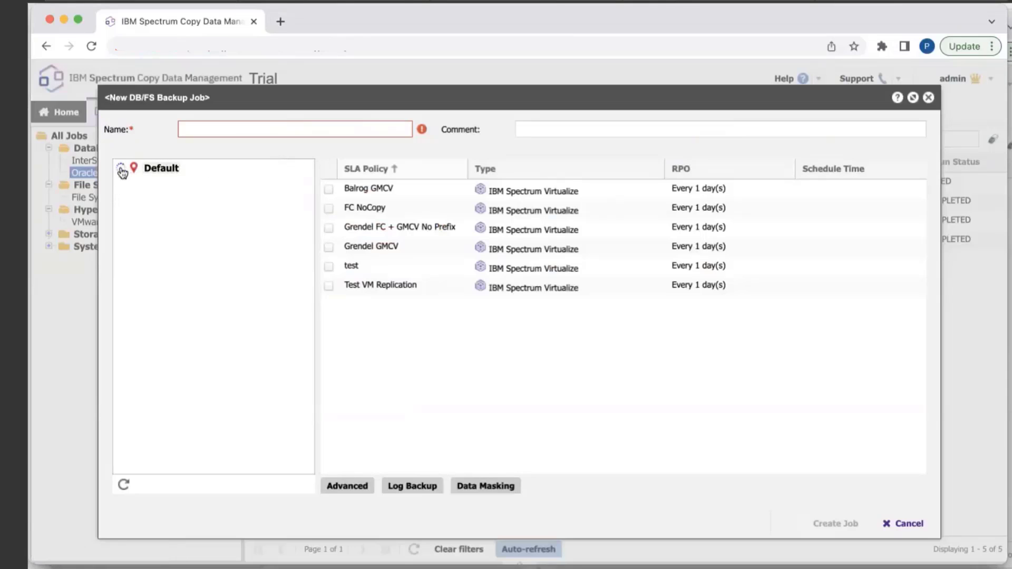
click(130, 181)
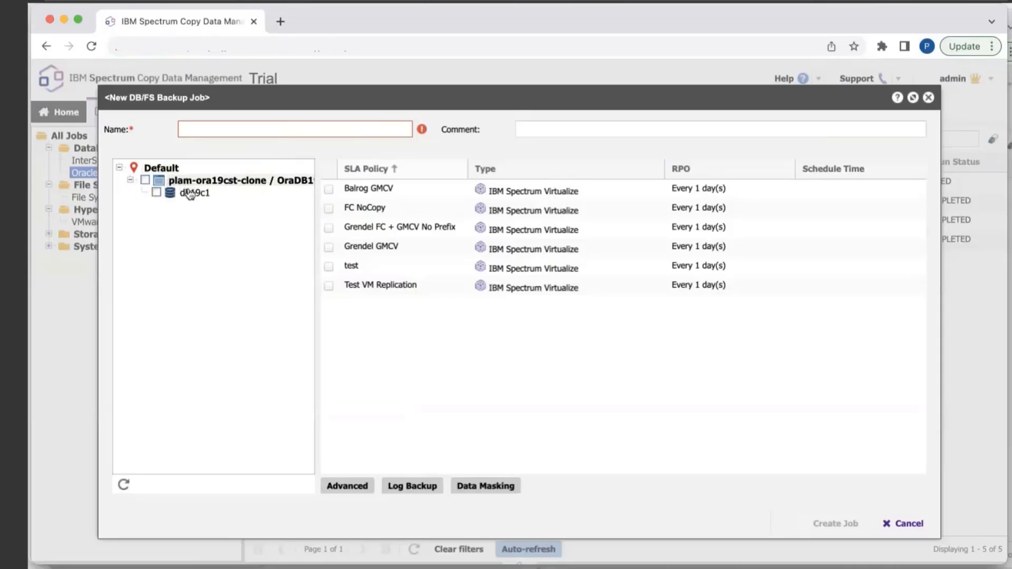
click(156, 192)
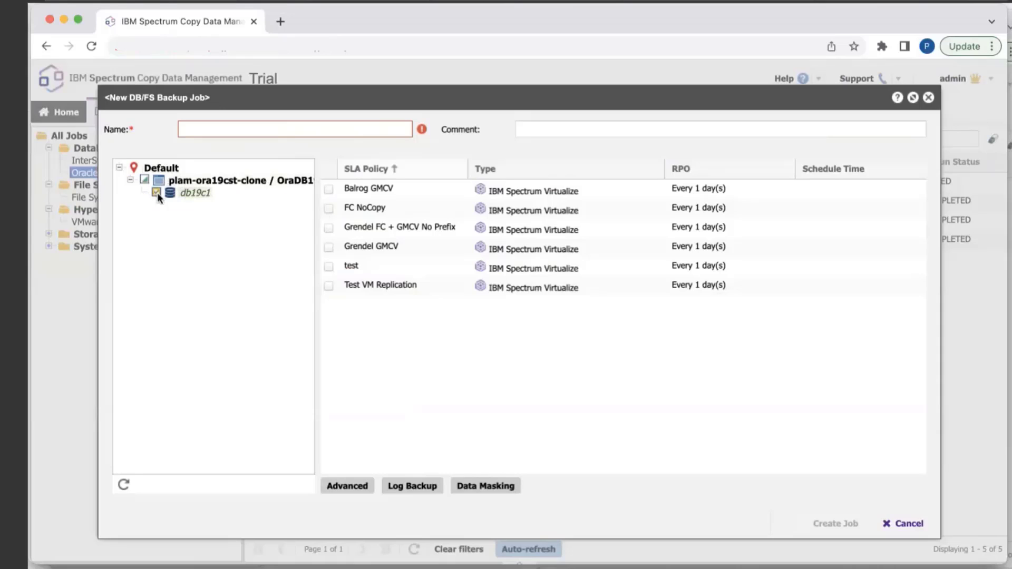
Step: Assign the FC NoCopy SLA policy to the backup job and enable its schedule with the Schedule Time option
click(328, 209)
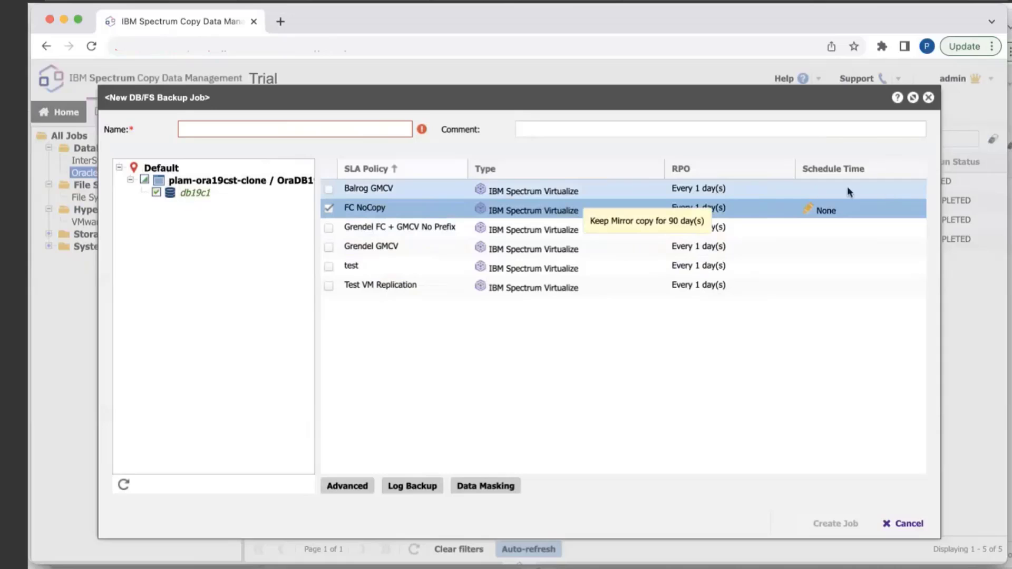
click(829, 210)
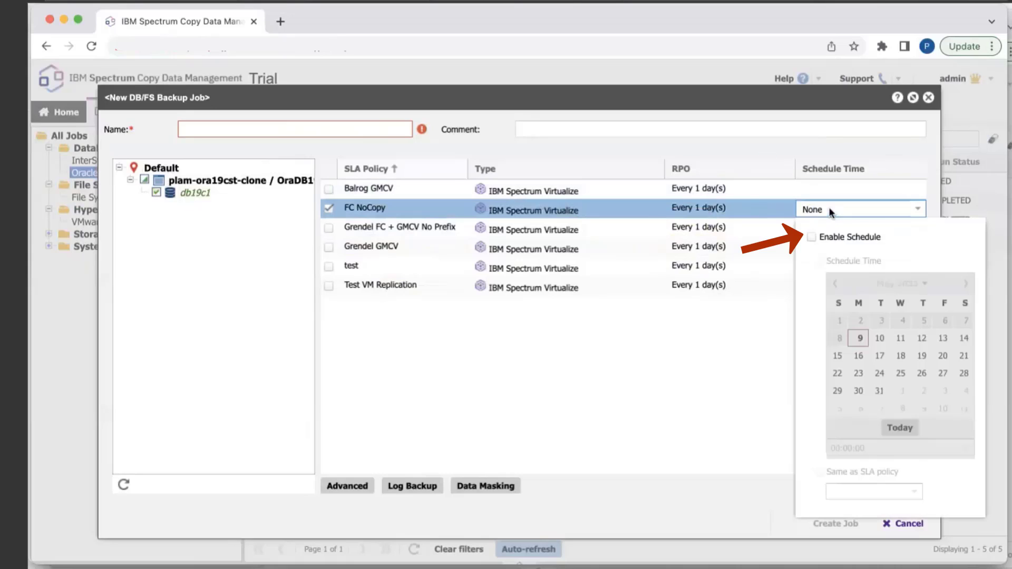
click(809, 236)
click(818, 261)
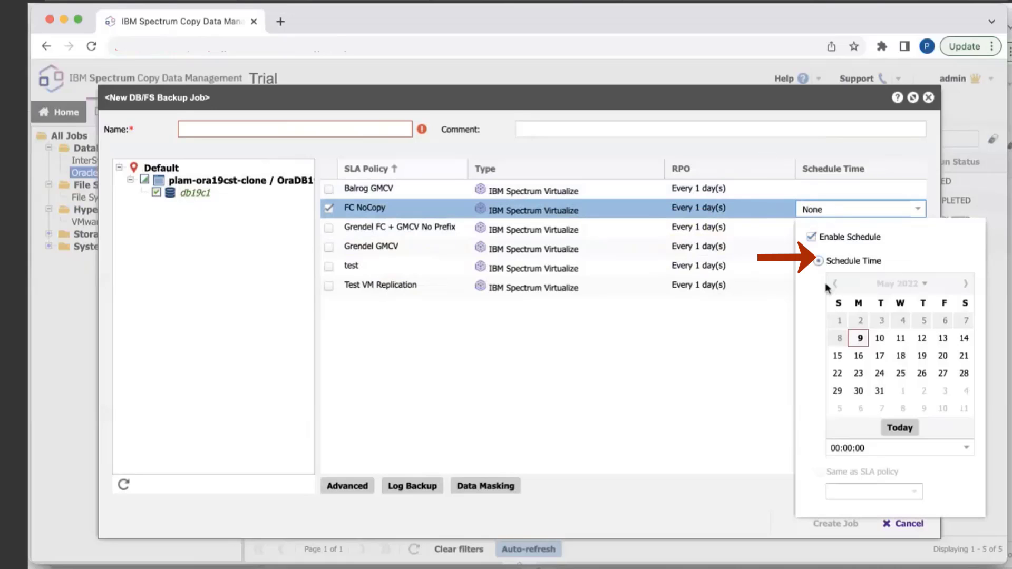
click(742, 393)
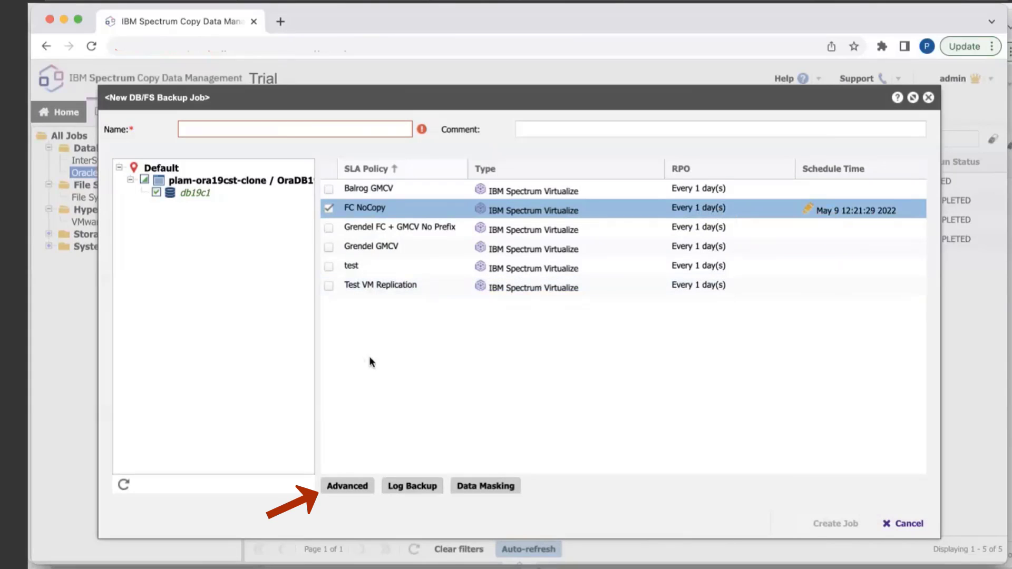
Step: Examine the backup job's advanced options, including job-level scripts, snapshot scripts and notification settings, and cancel without changes
click(343, 487)
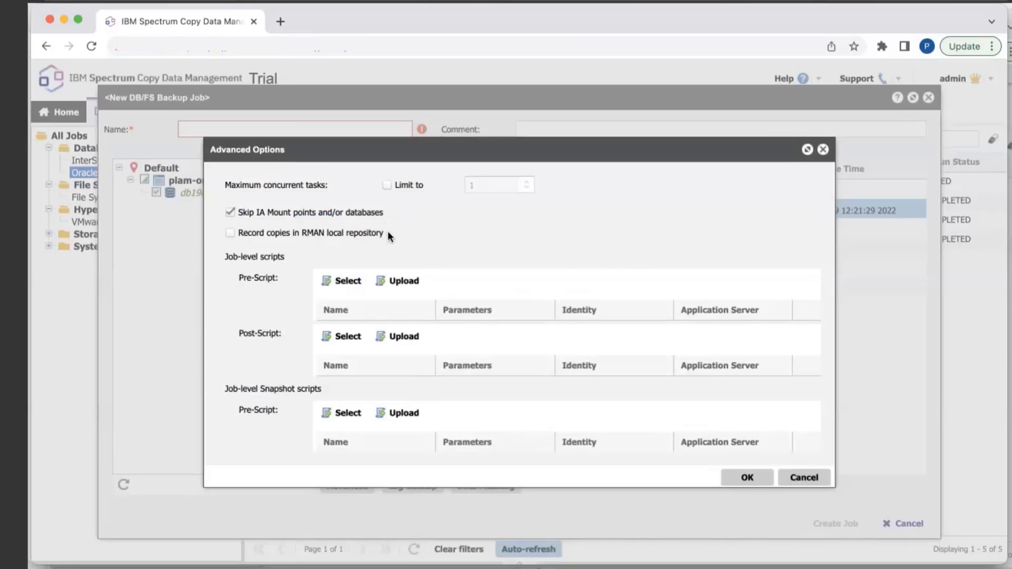
scroll(369, 253, down, 2)
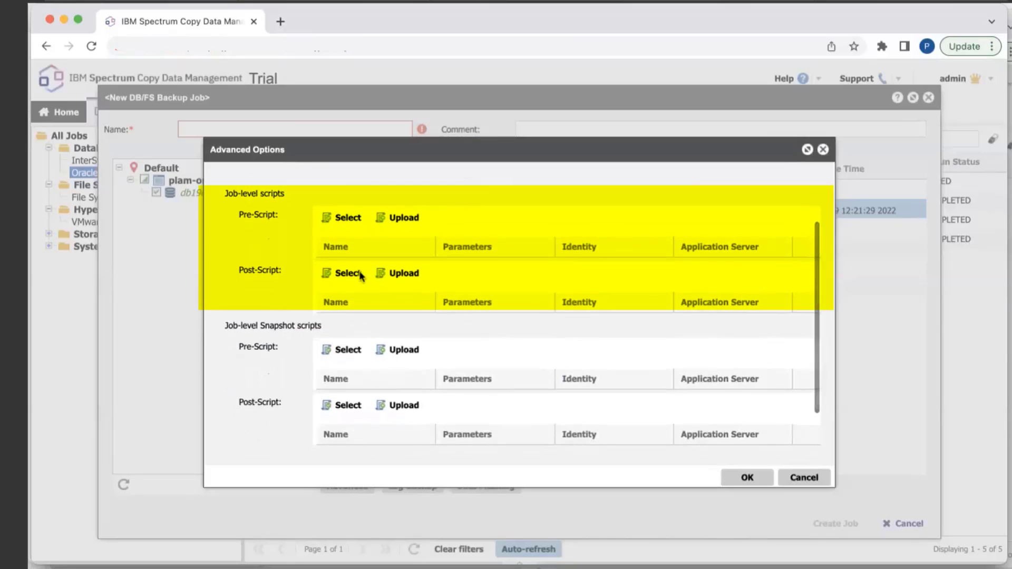
scroll(361, 274, down, 2)
scroll(361, 274, up, 1)
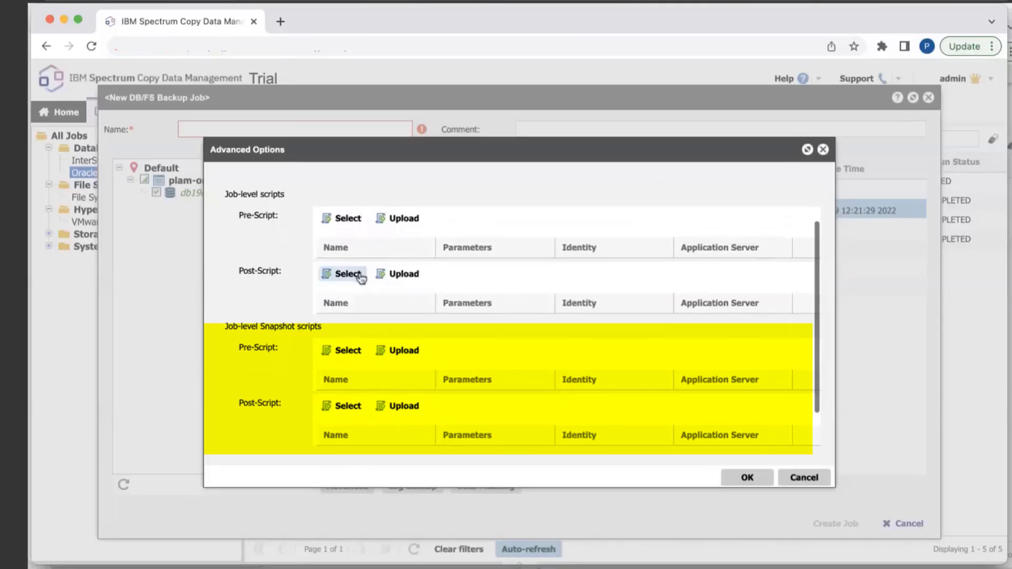
scroll(347, 343, down, 2)
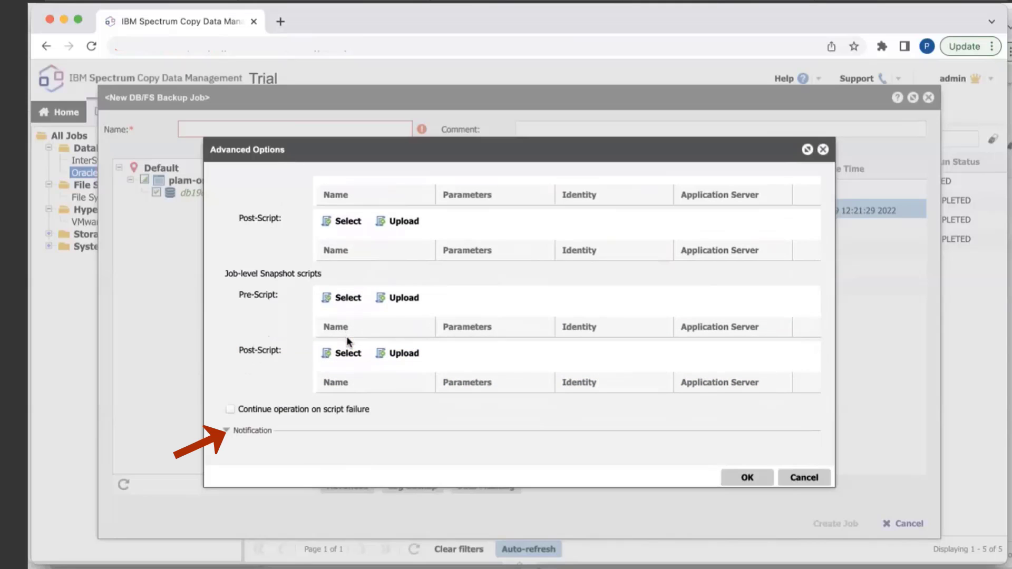
click(253, 431)
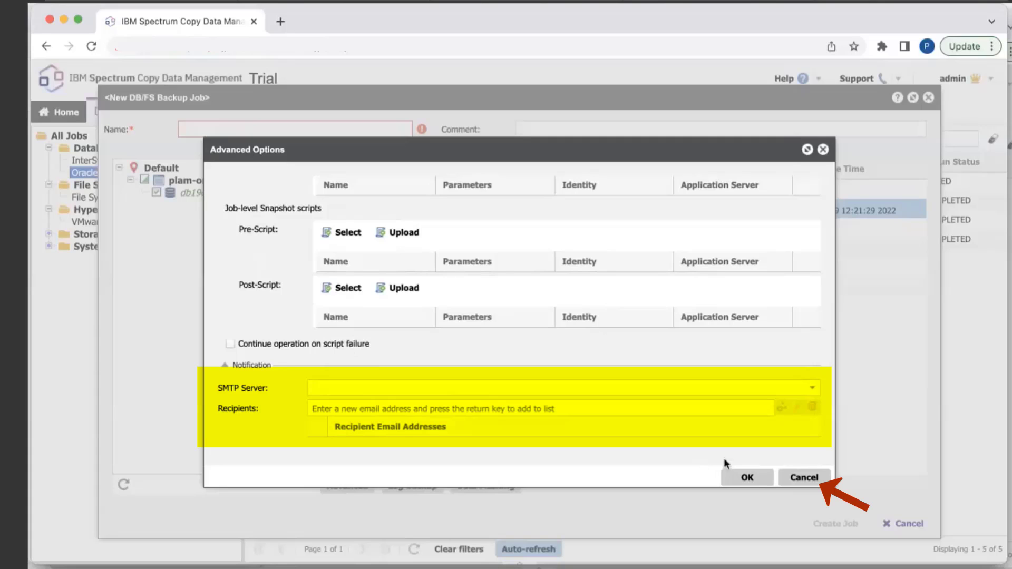
click(803, 478)
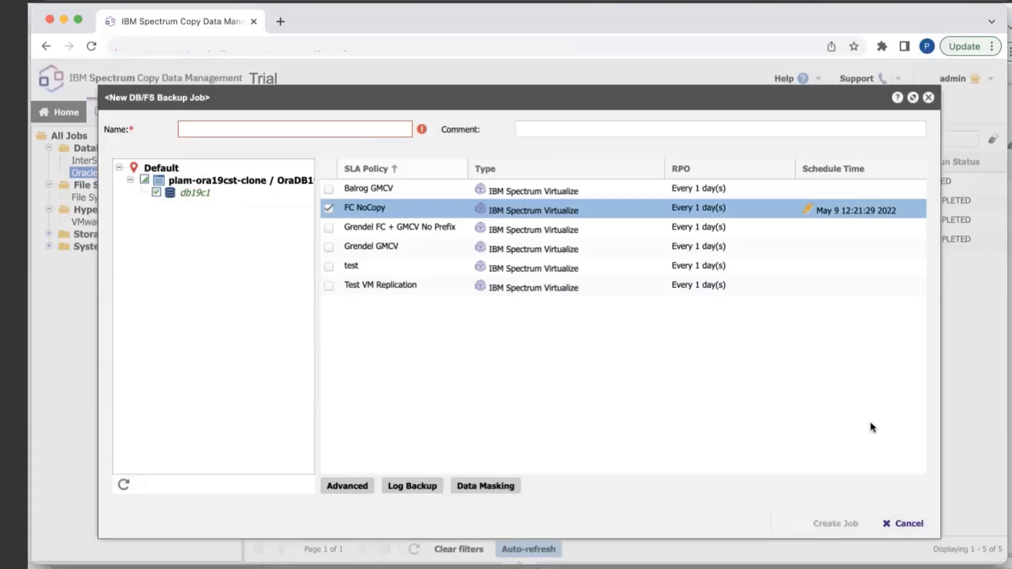
Step: Examine the log backup option for an additional archive log destination, discard the change, and view the job's data masking settings
click(431, 487)
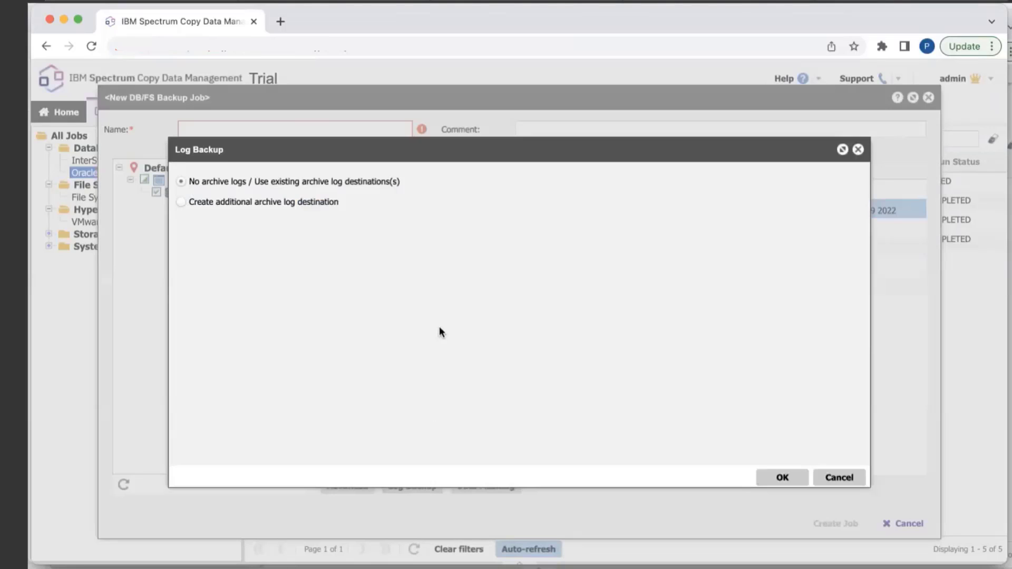
click(325, 203)
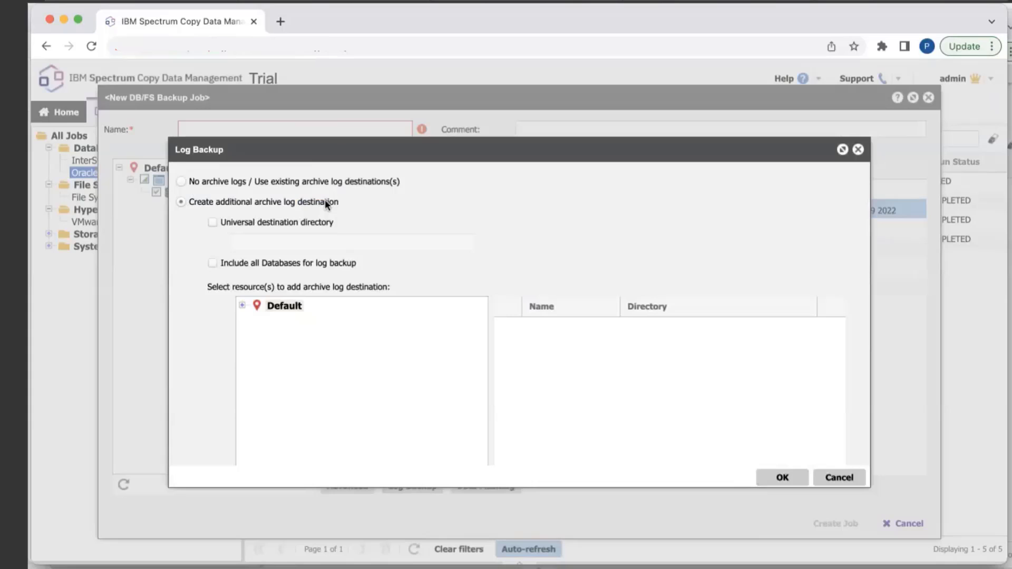
click(852, 478)
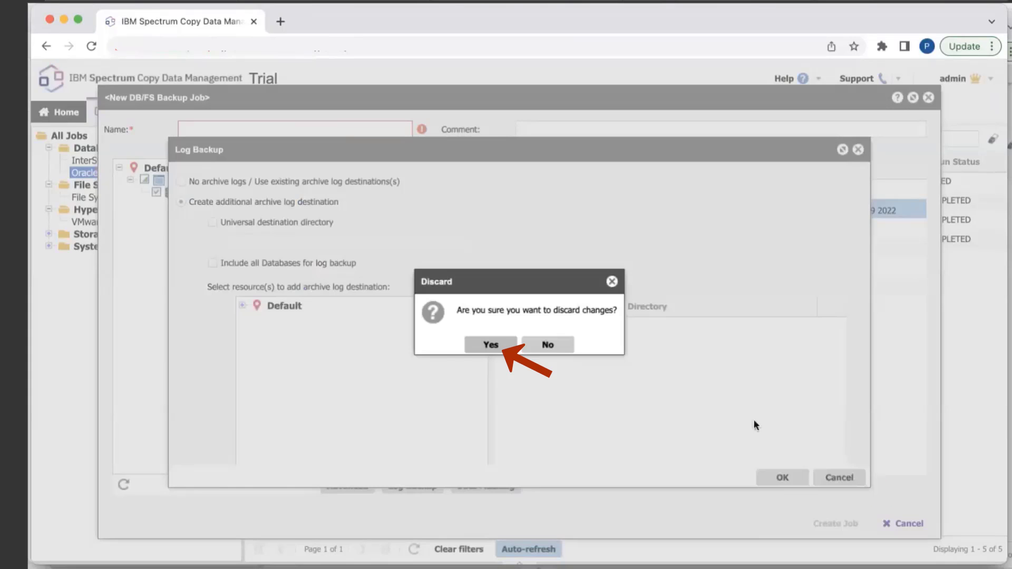
click(495, 343)
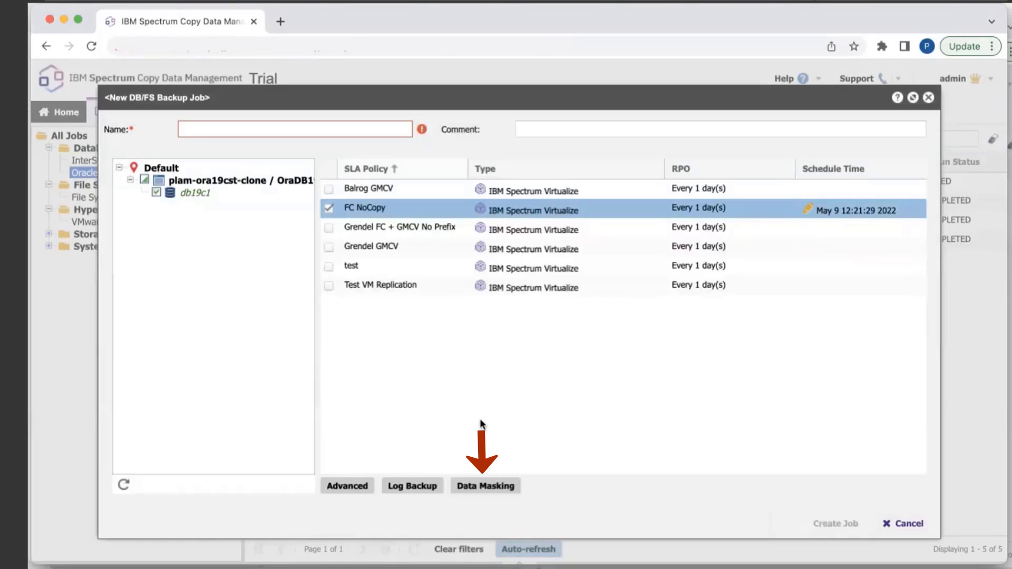
click(485, 486)
click(280, 203)
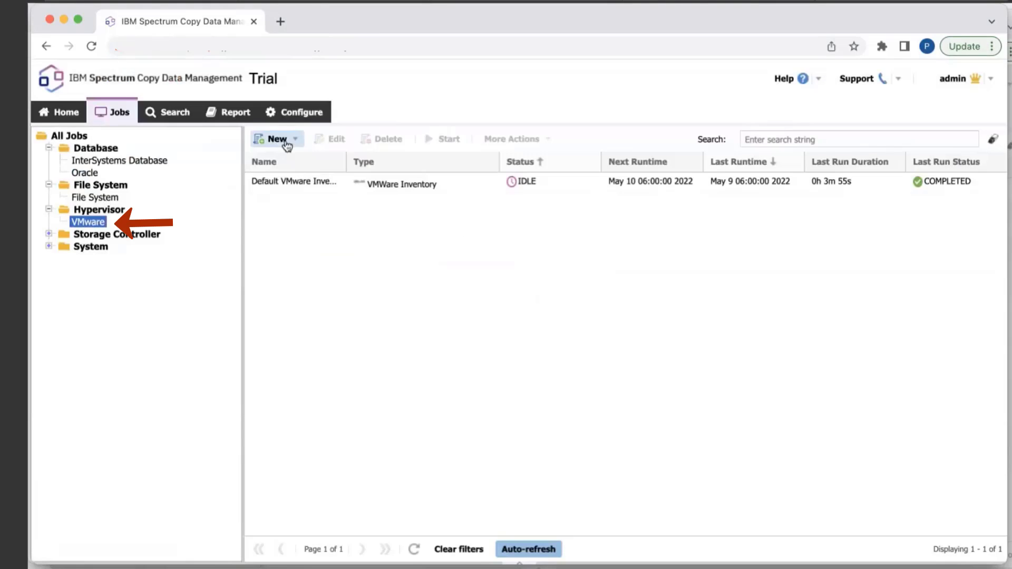
Step: Start a new VMware backup job and select the LABORA91 virtual machine in the cdmqa inventory's CDMQA datacenter as its resource
click(285, 142)
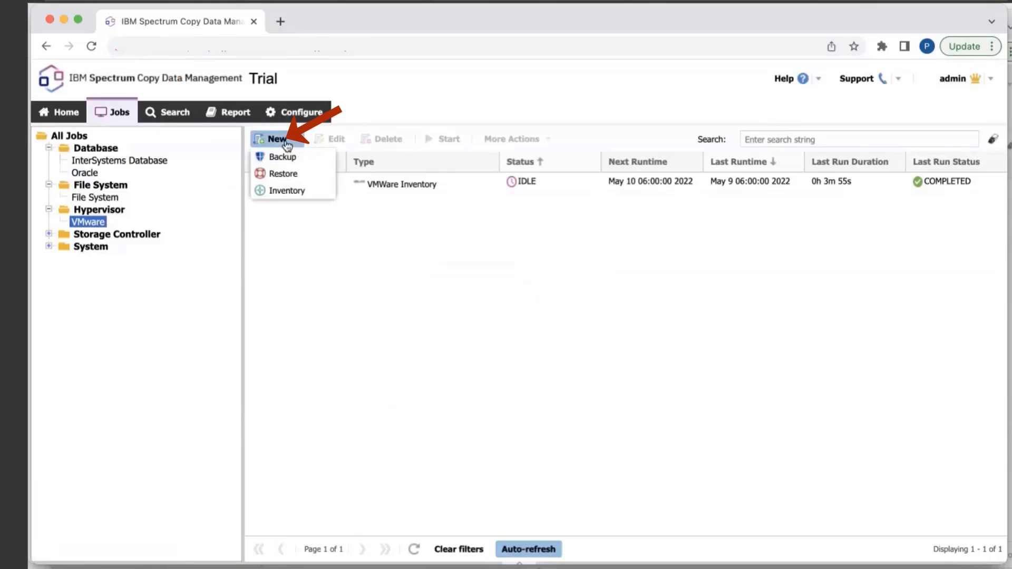
click(281, 159)
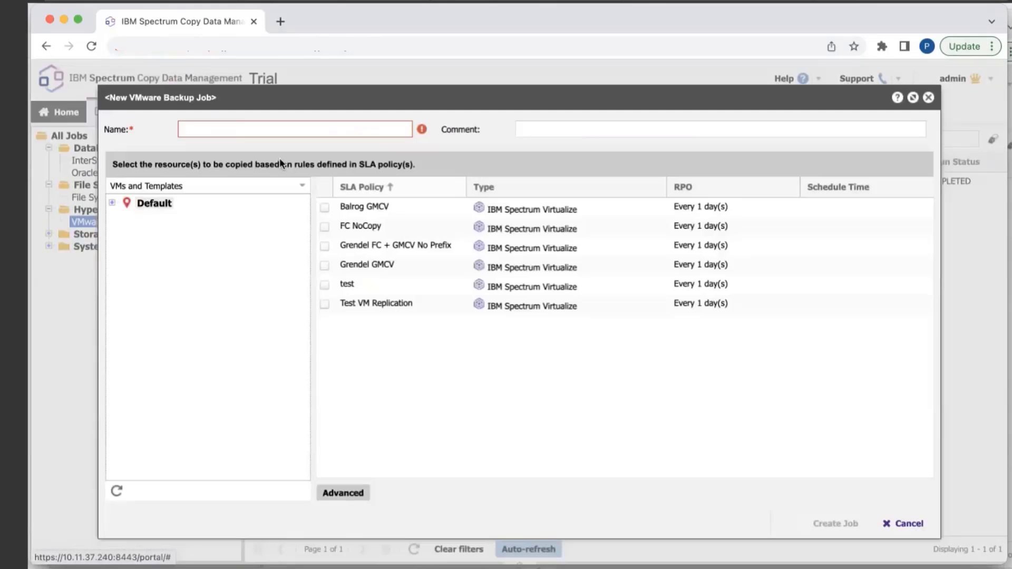
click(113, 205)
click(122, 215)
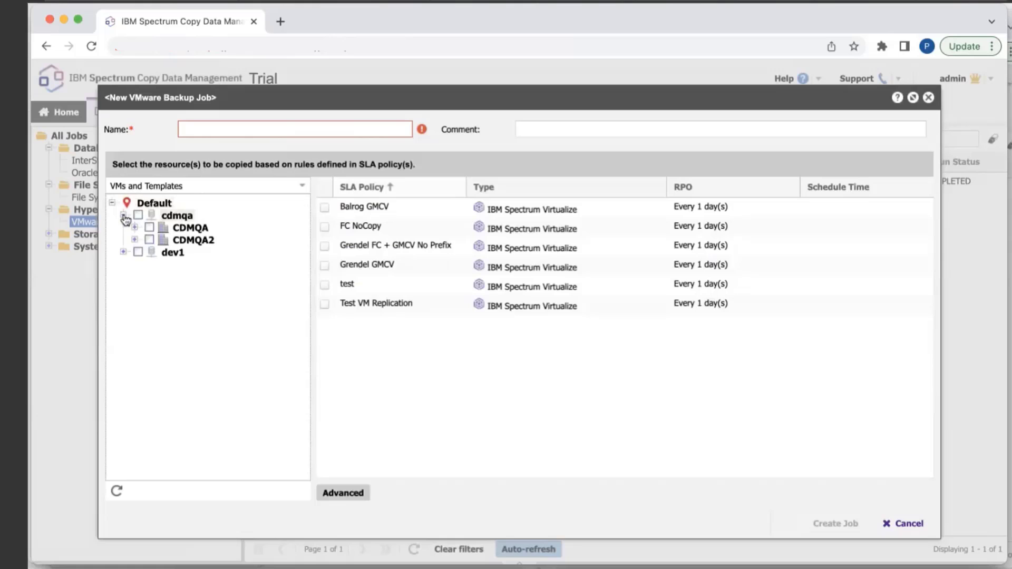
click(135, 228)
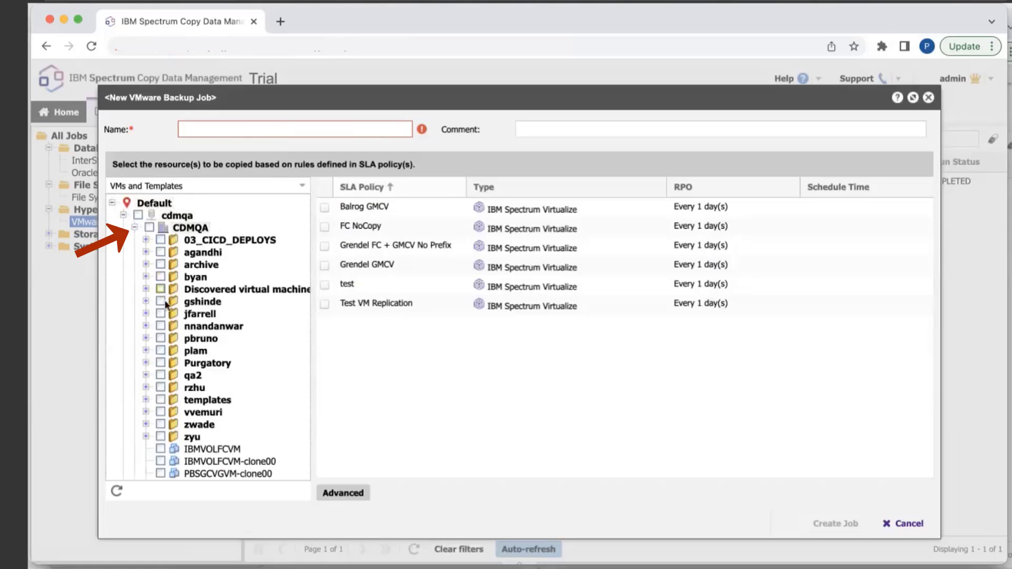
click(145, 350)
click(168, 362)
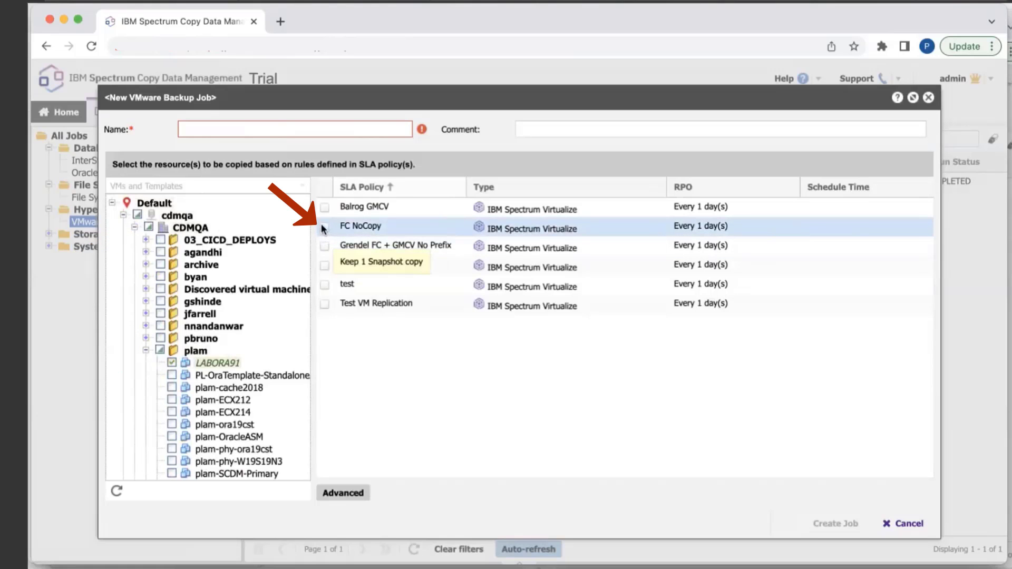
Step: Assign the FC NoCopy SLA policy to the VMware backup job, name it Test VM Backup, and create it
click(322, 225)
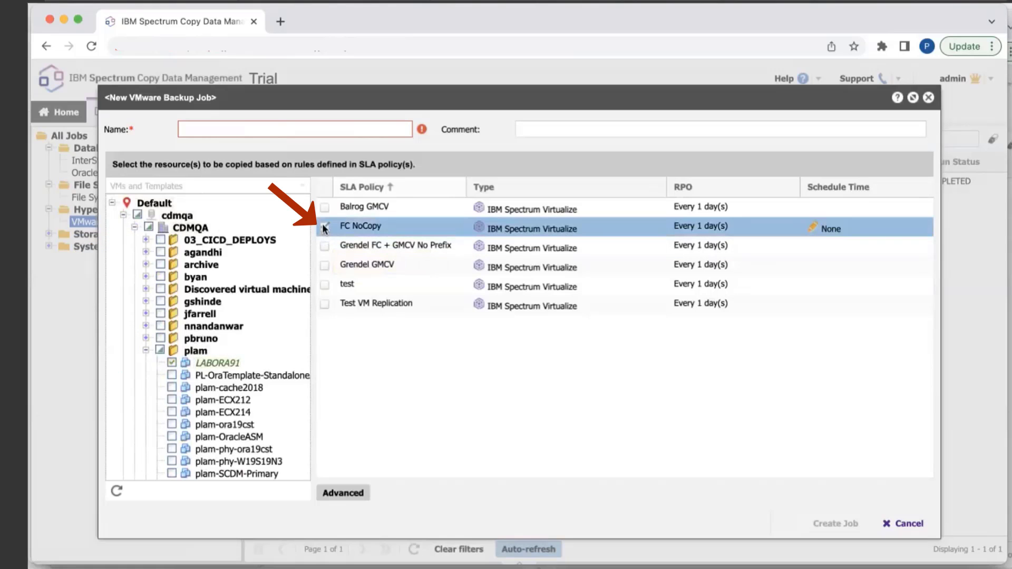
click(251, 128)
text(Test VM Backuop)
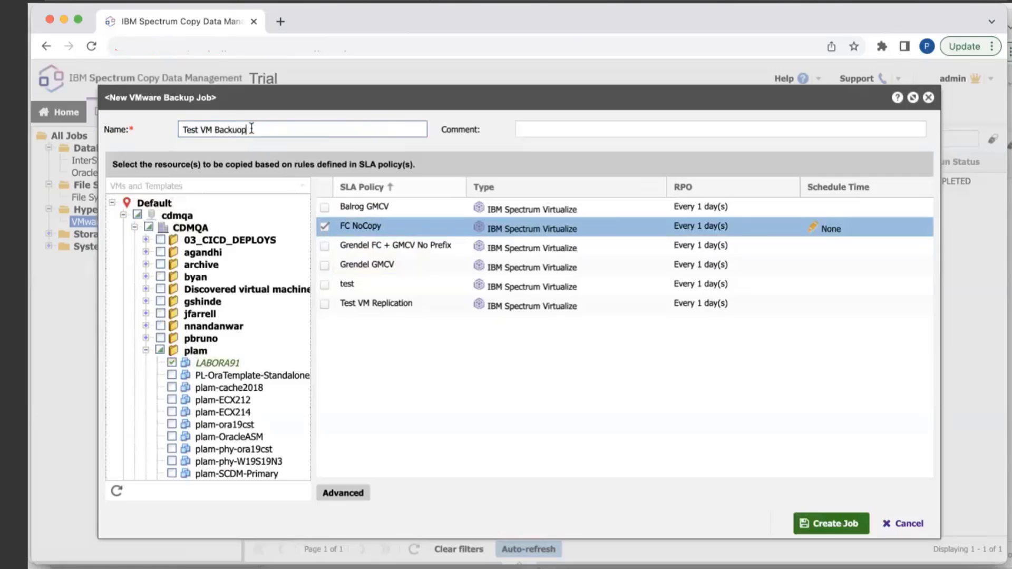
key(BackSpace)
key(BackSpace)
text(p)
click(831, 523)
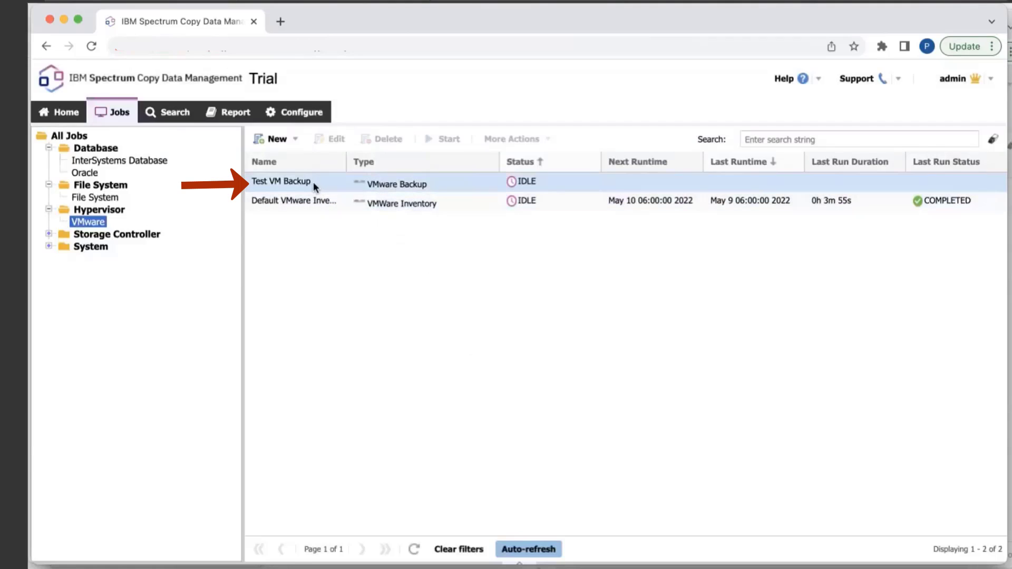
Step: Run the Test VM Backup job with the FC NoCopy policy and open its running session's details
click(313, 182)
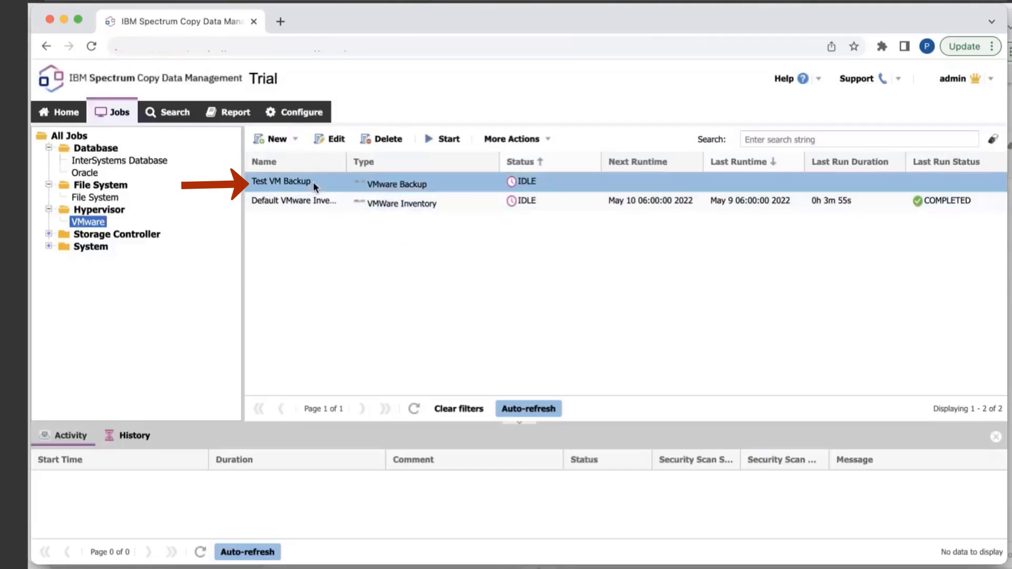
click(442, 141)
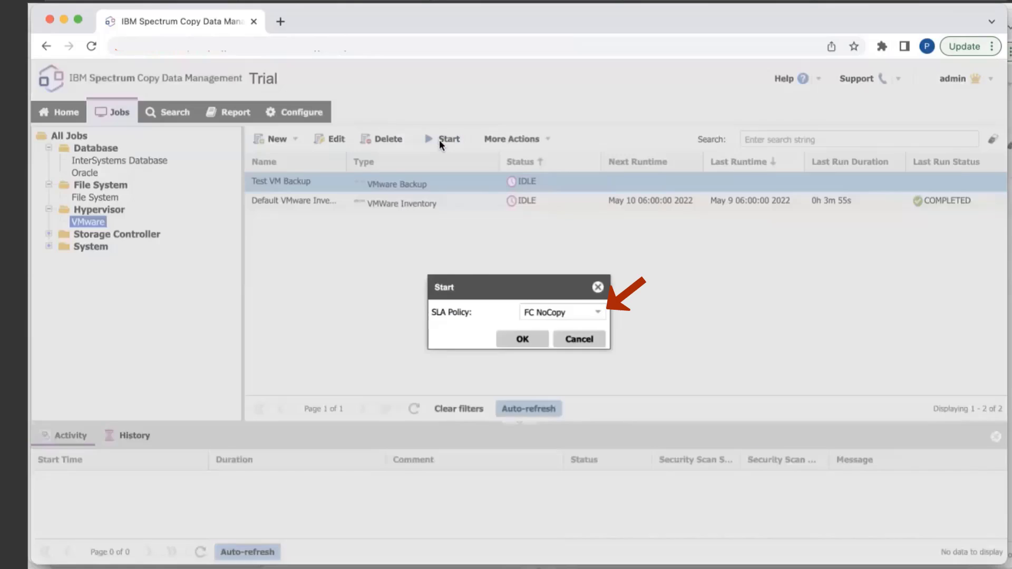
click(521, 339)
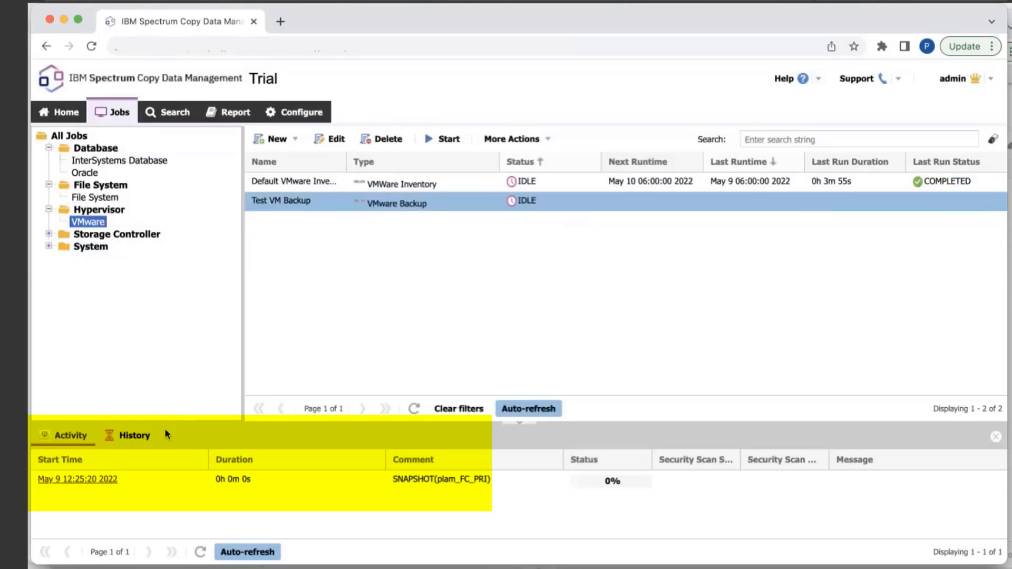
click(87, 479)
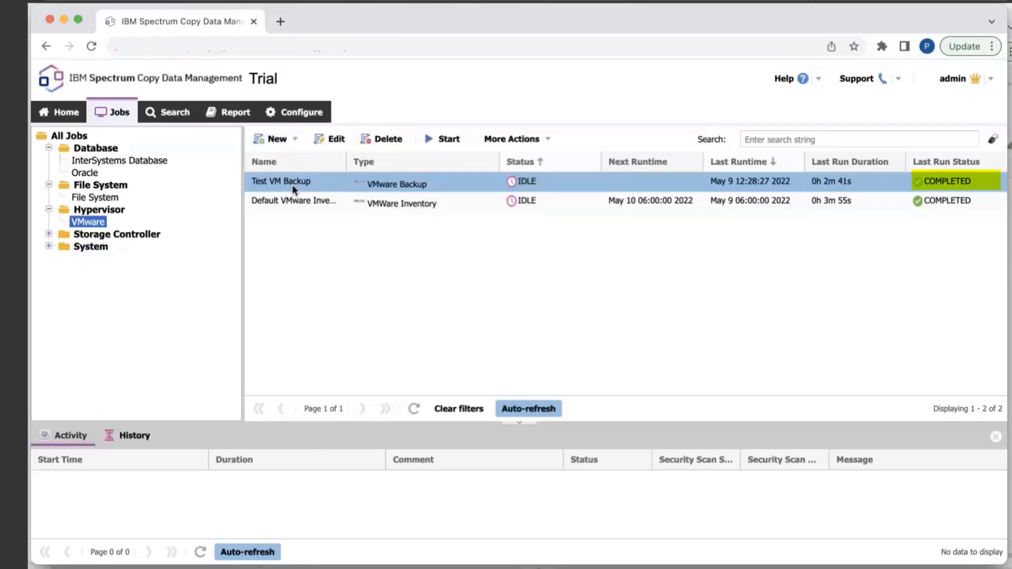
Step: Start a new VMware restore job from the Instant VM Restore template and select the plam-ora19cst virtual machine as the source
click(286, 143)
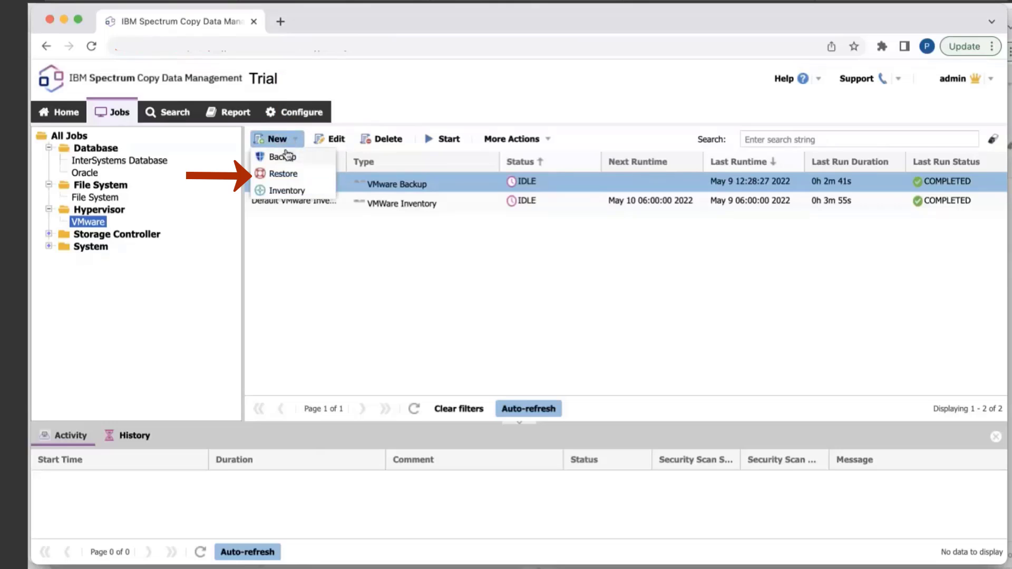
click(283, 174)
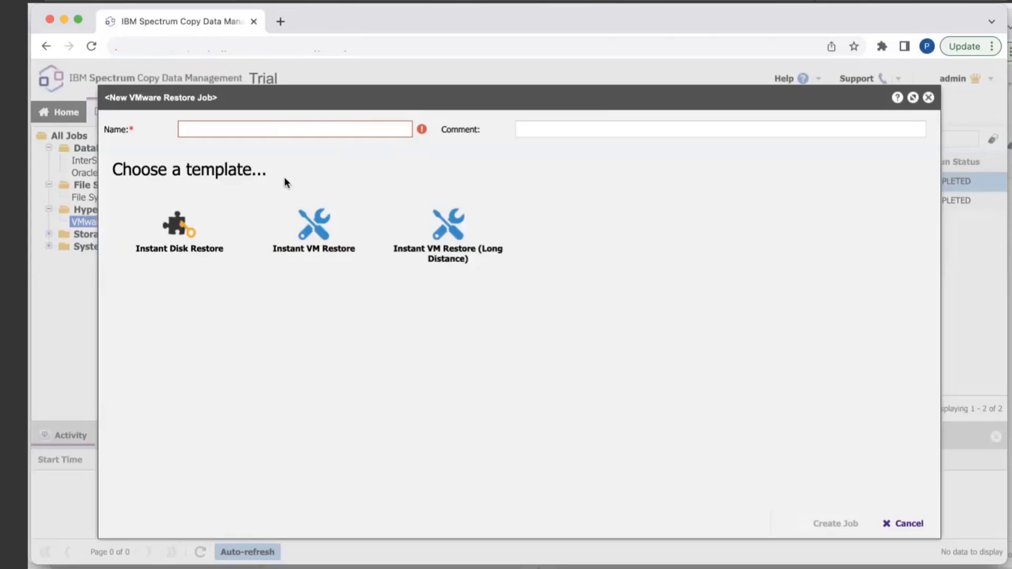
click(323, 237)
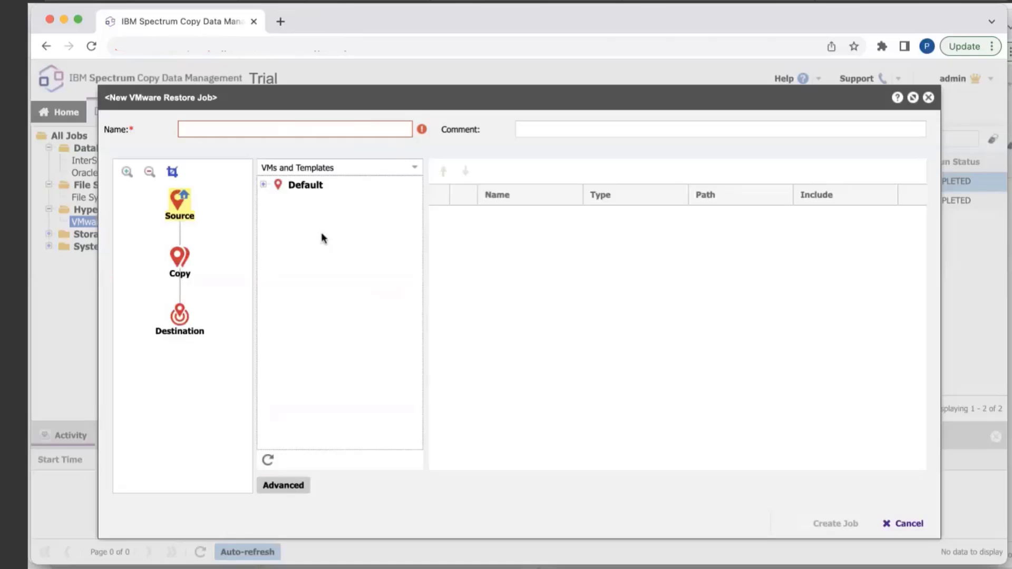
click(264, 186)
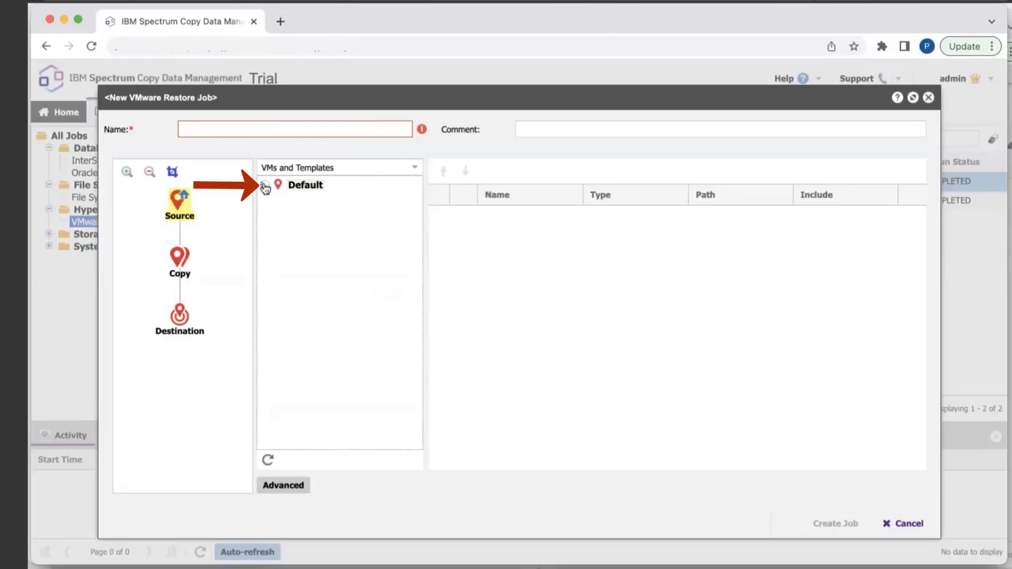
click(274, 198)
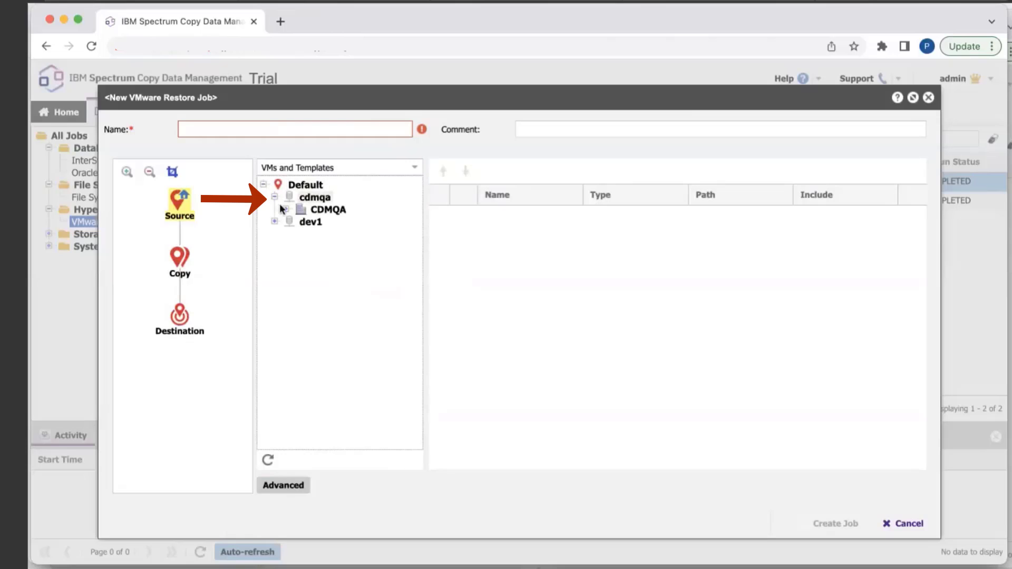
click(285, 209)
click(298, 222)
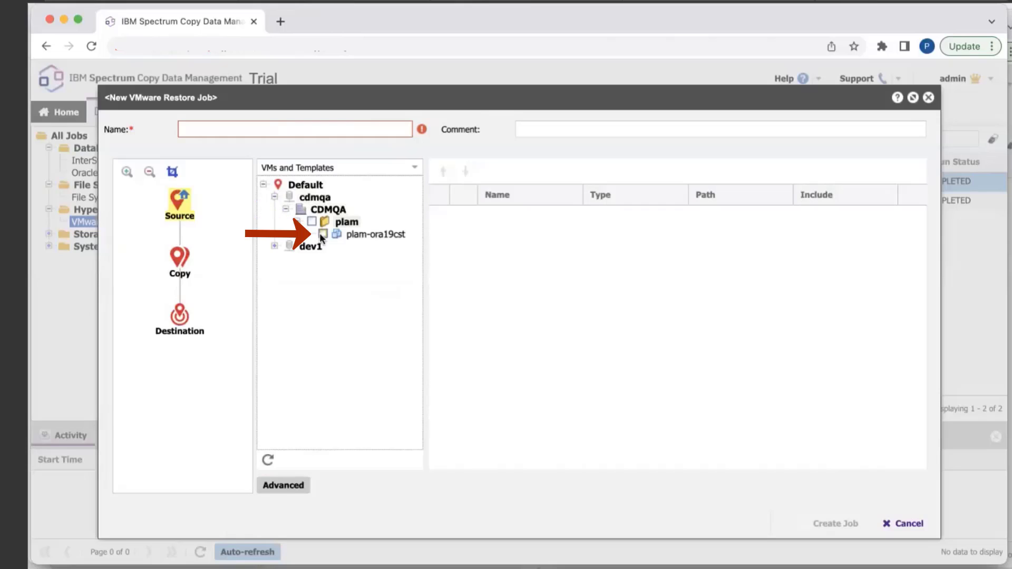
click(322, 235)
Step: Go to the restore job's Copy settings and open the list of specific backup versions for plam-ora19cst
click(184, 258)
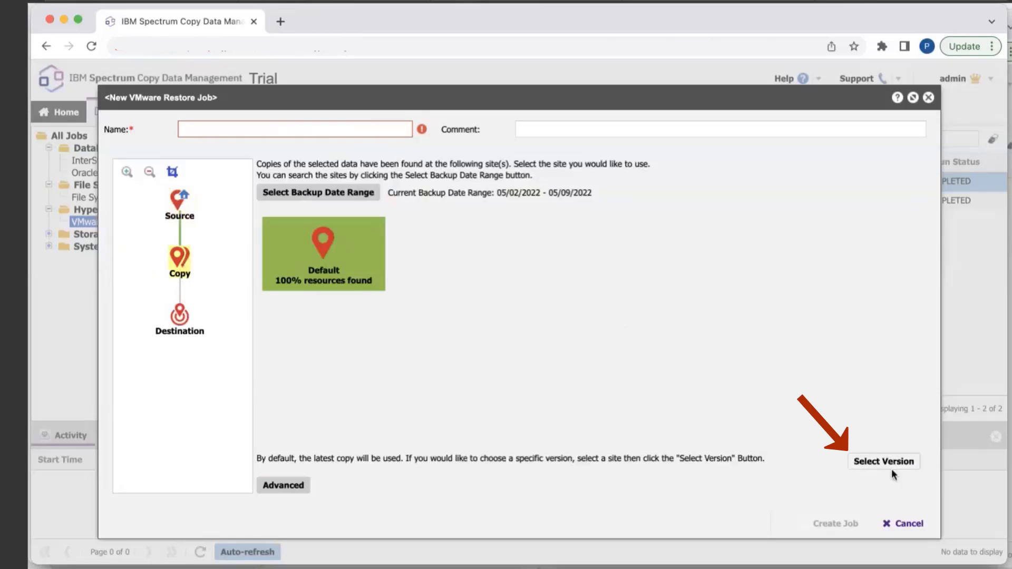
click(892, 464)
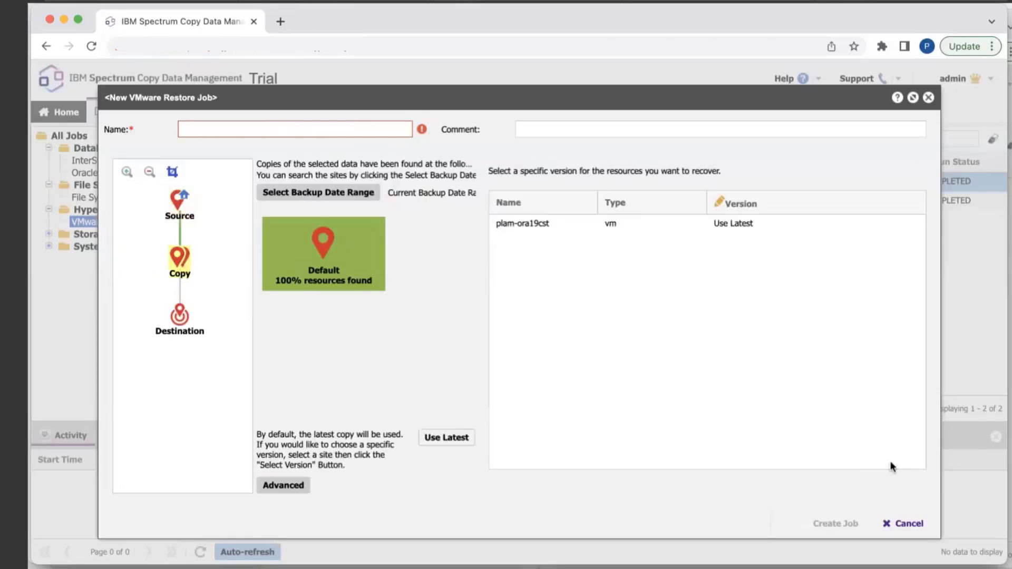
click(748, 227)
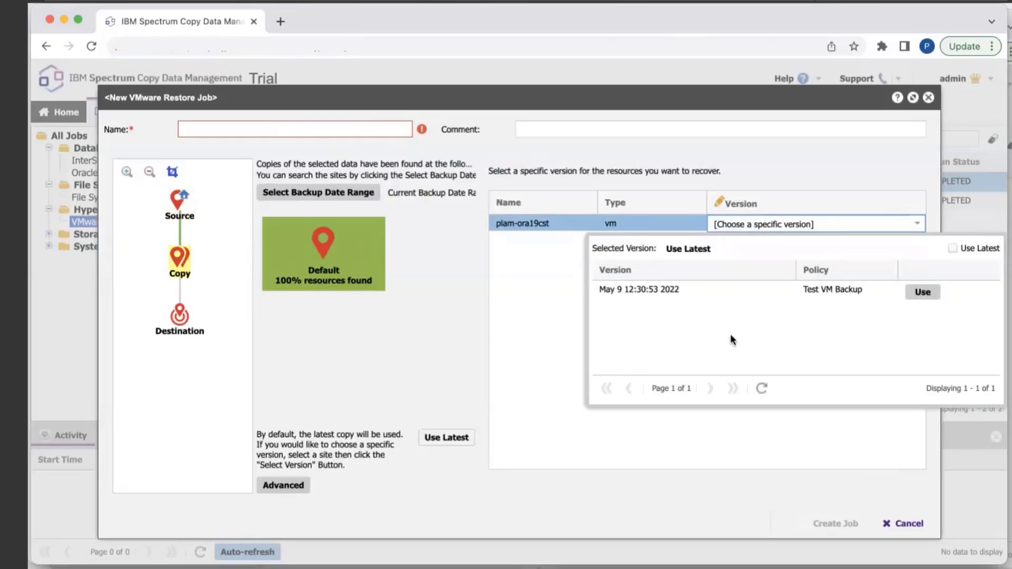
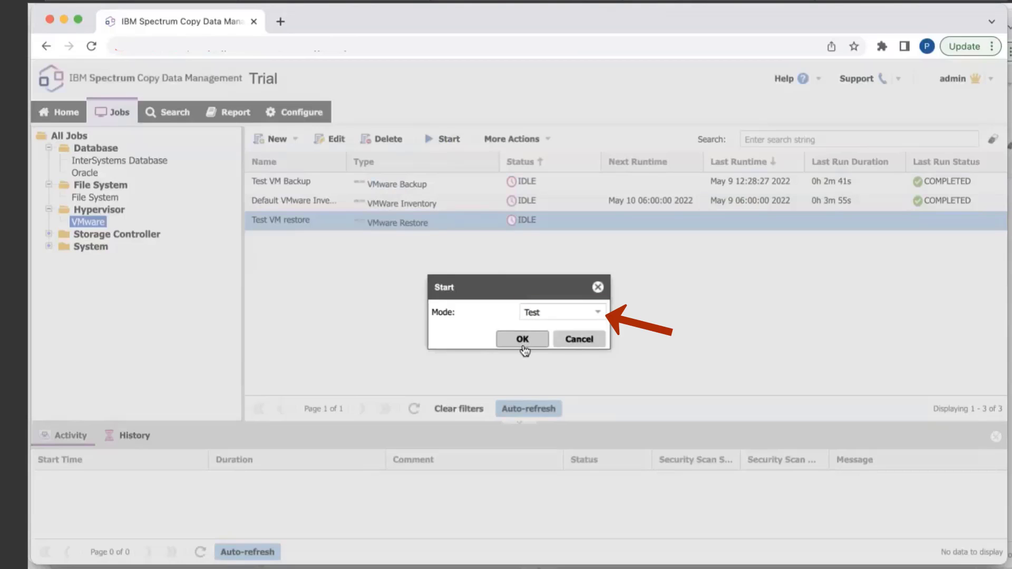
Step: Check the available run modes for the Test VM restore job and start it in Test mode
click(567, 311)
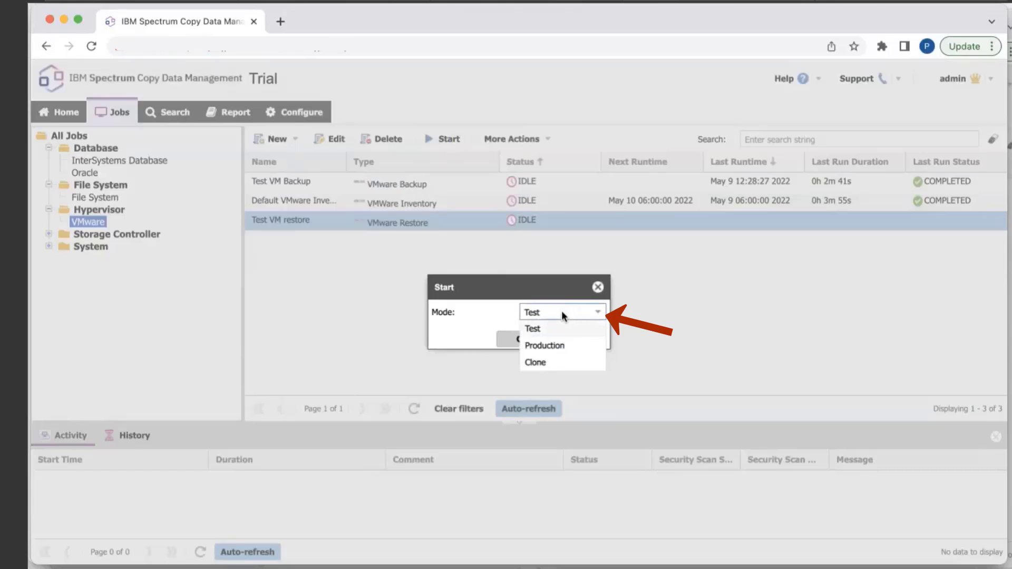
click(488, 315)
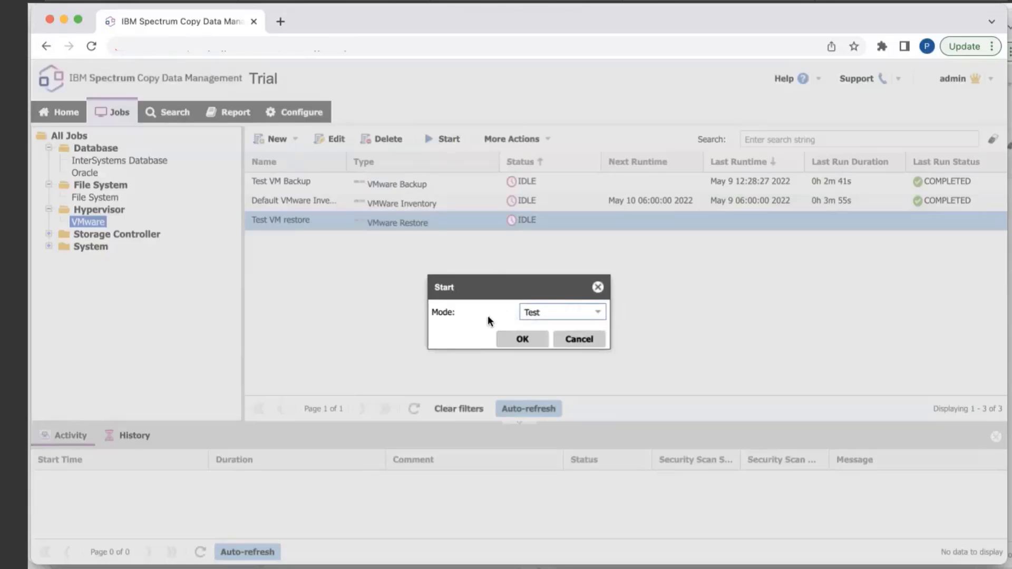
click(516, 343)
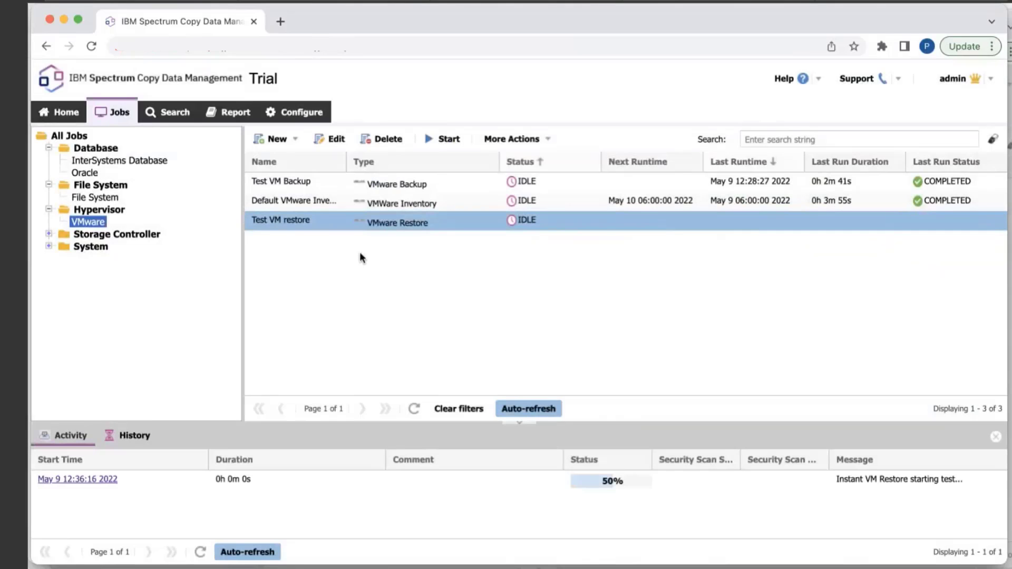
Step: Examine the Test VM restore session's task progress and log messages across several log pages, and close the session details
click(76, 480)
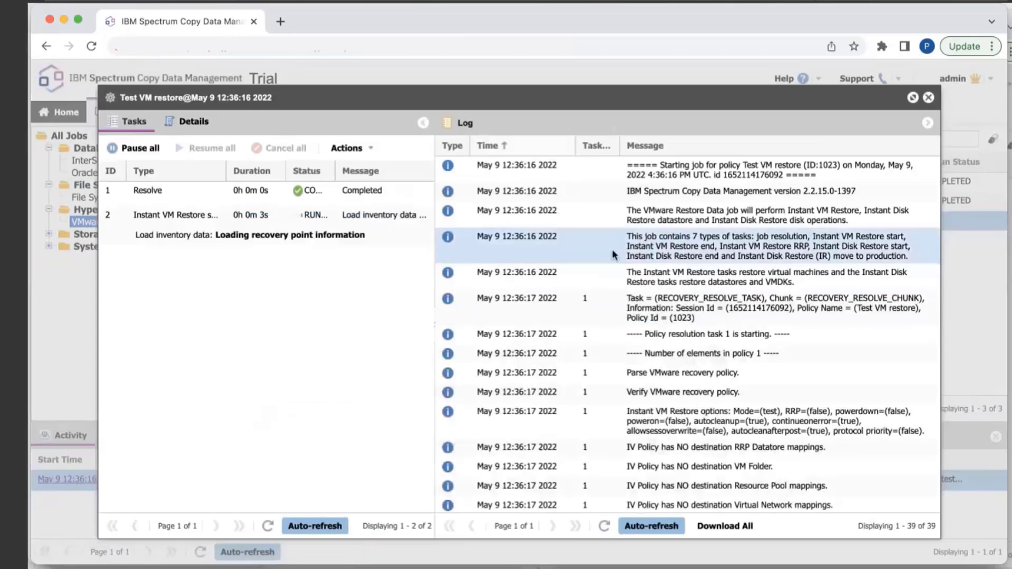
scroll(641, 206, down, 4)
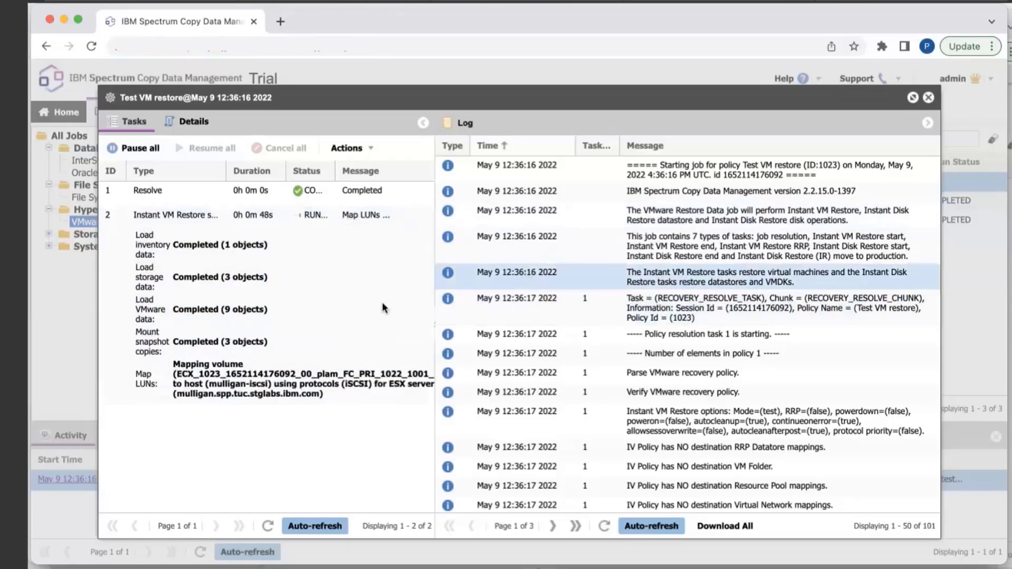
scroll(547, 273, down, 10)
click(553, 526)
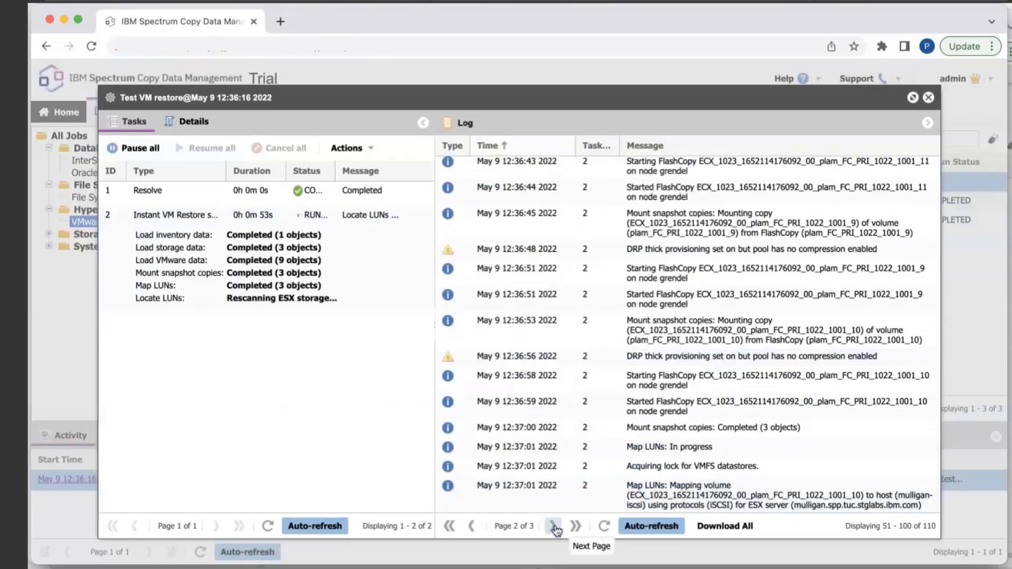
click(554, 526)
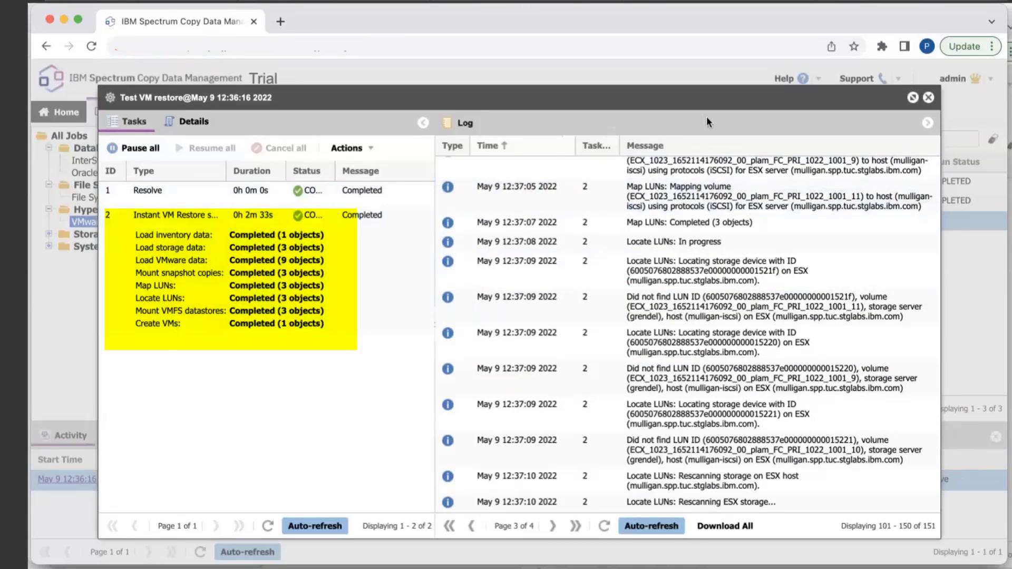
click(928, 98)
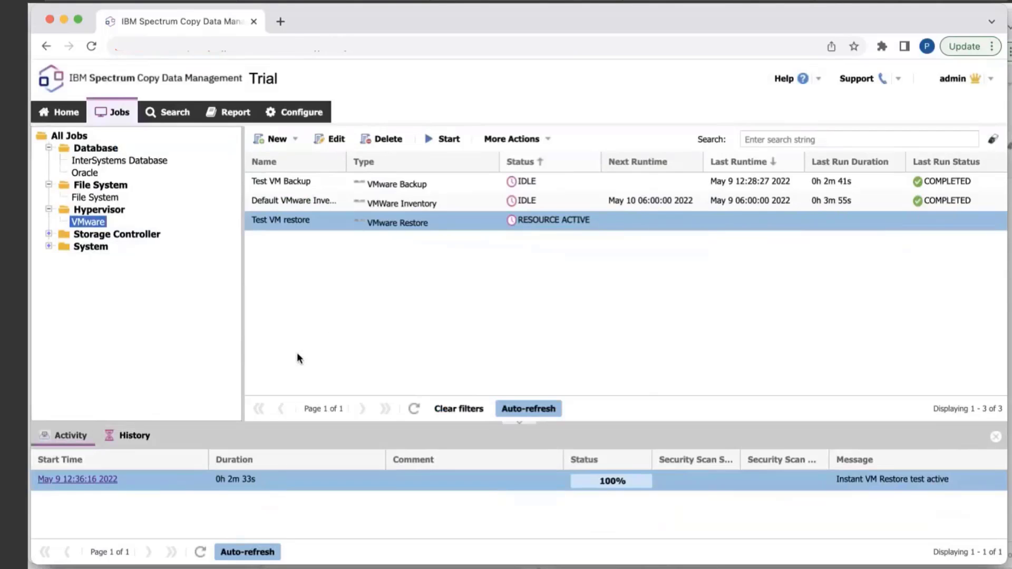
Step: End the active Test VM restore session with Instant VM Restore cleanup, and review its tasks and log through the last page
right_click(79, 484)
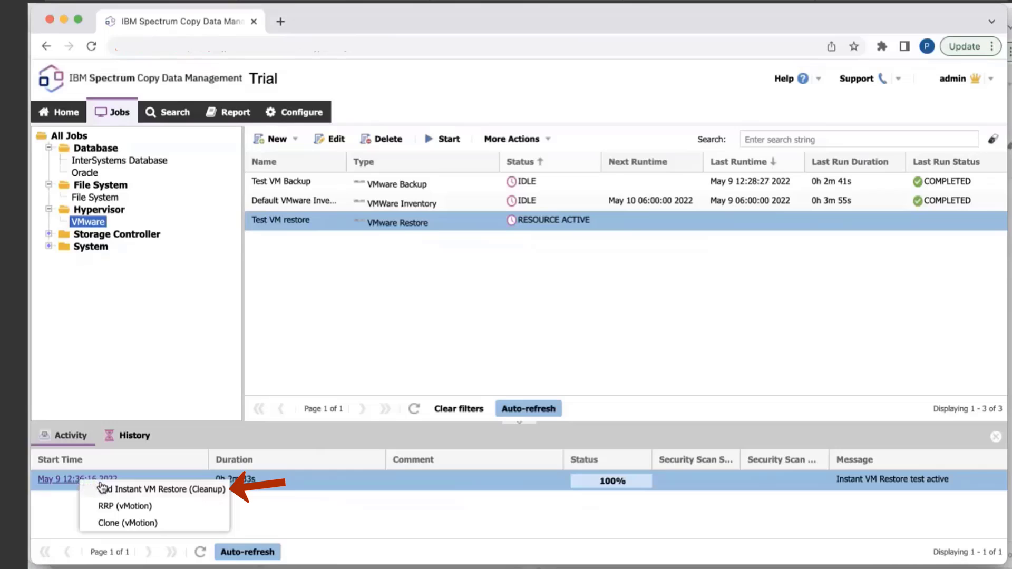
click(103, 489)
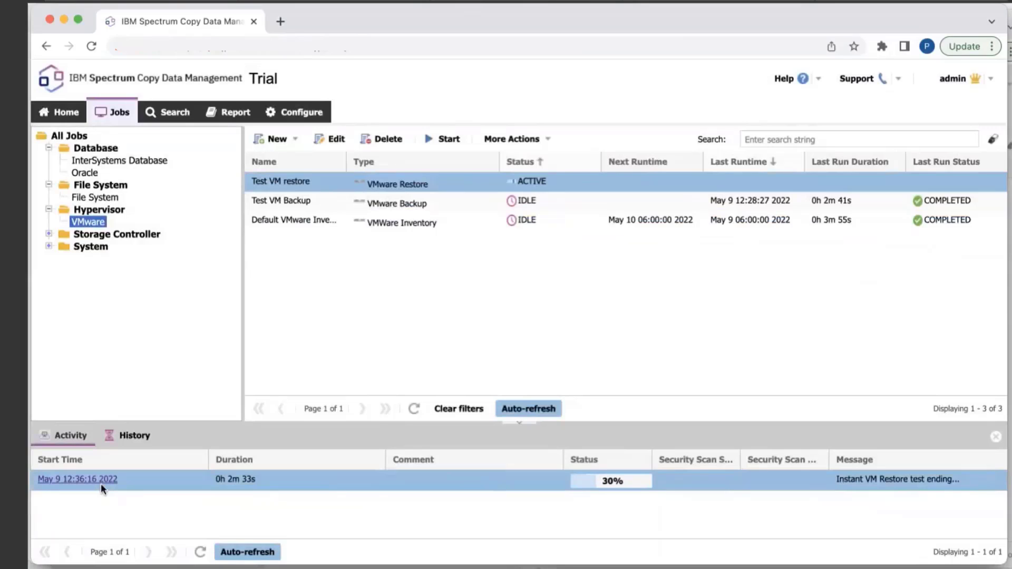
click(100, 483)
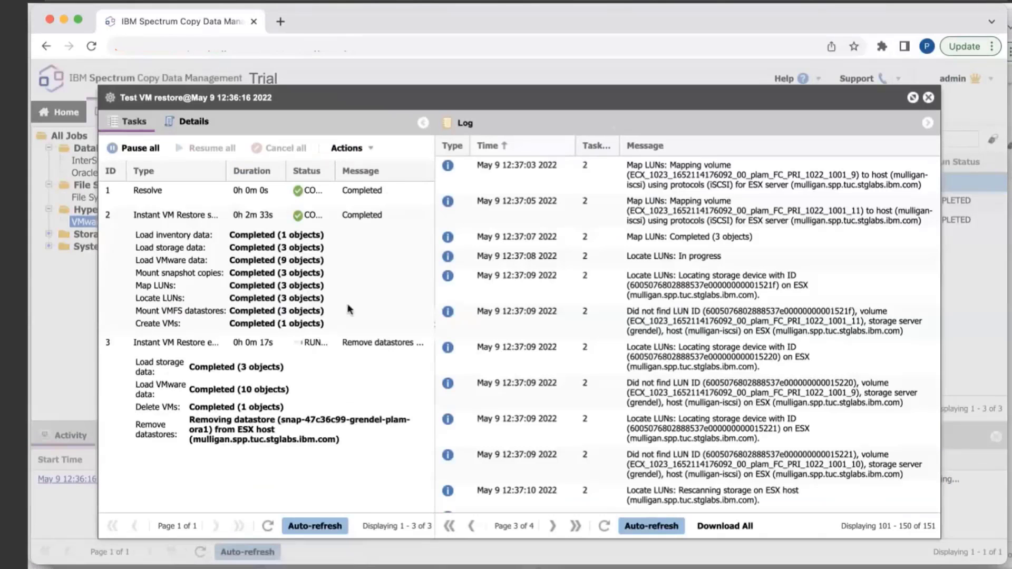
scroll(634, 203, down, 1)
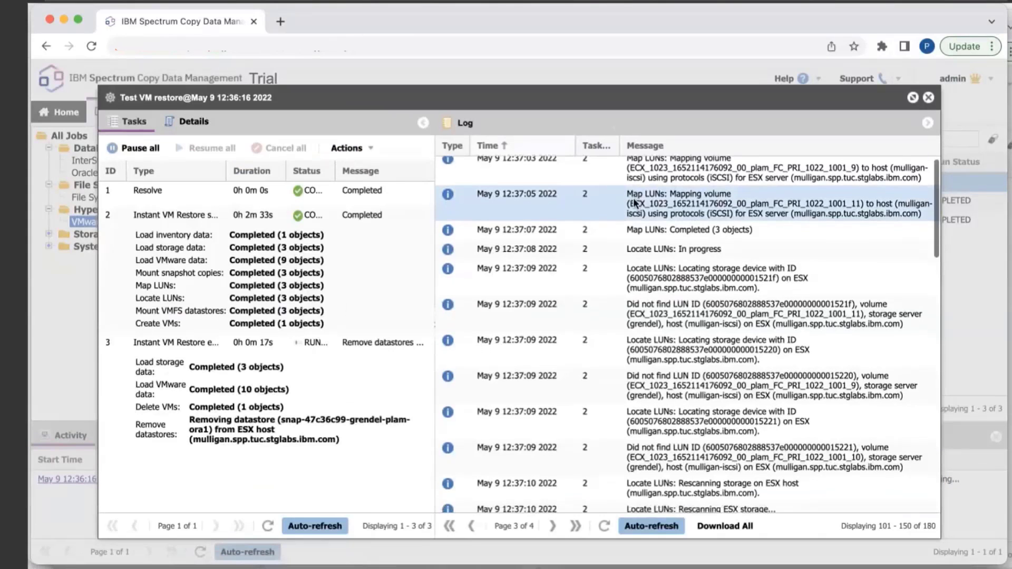
scroll(634, 203, down, 10)
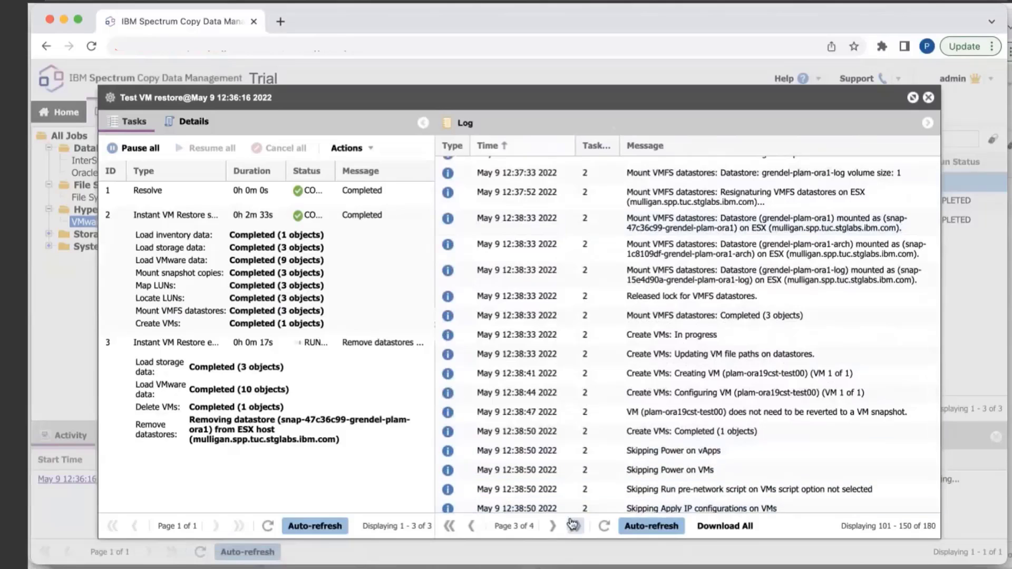
click(575, 527)
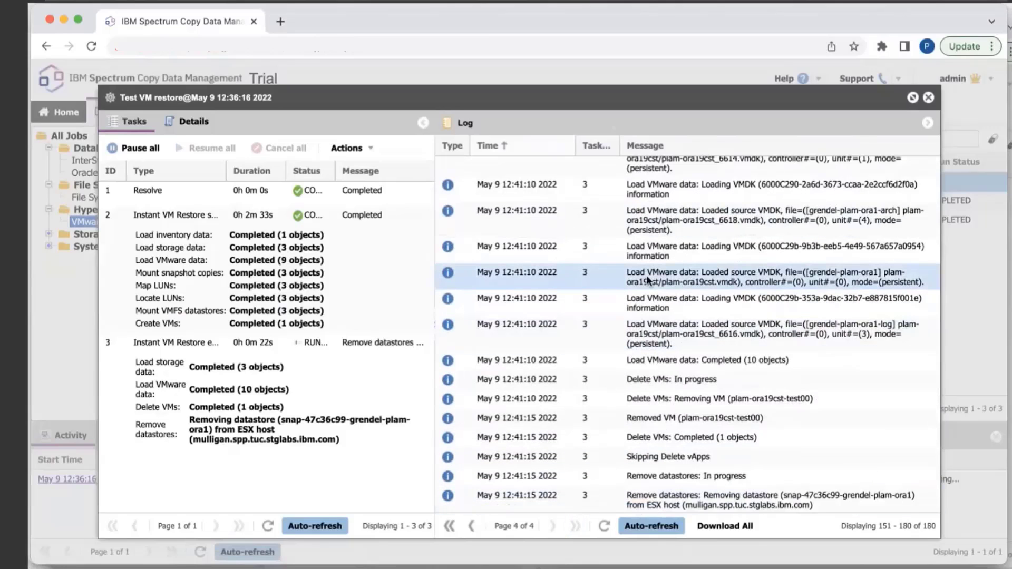
click(928, 97)
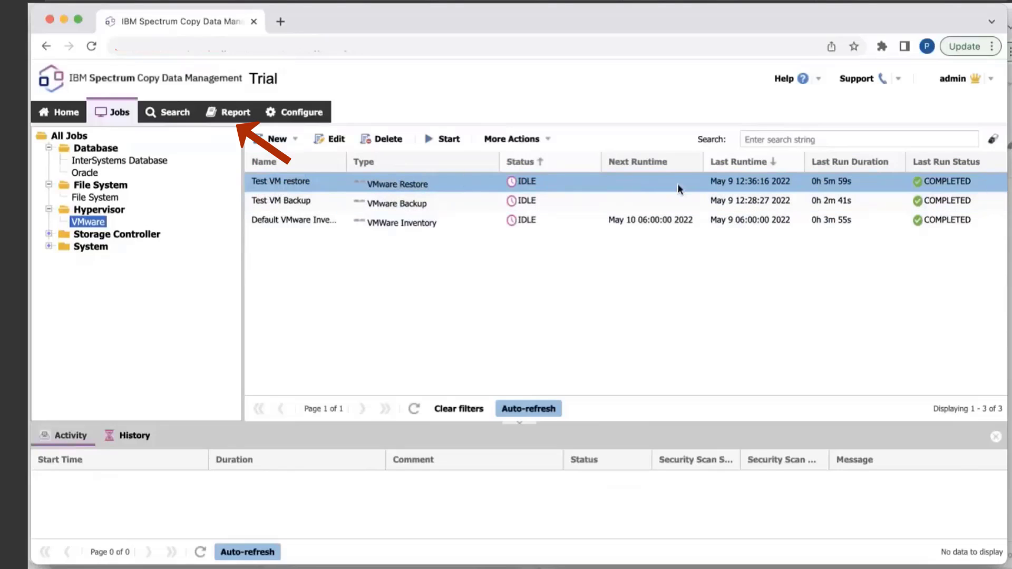
Step: Run the Storage Capacity report from the Storage Utilization Reports with its default parameters, and close the generated report
click(230, 120)
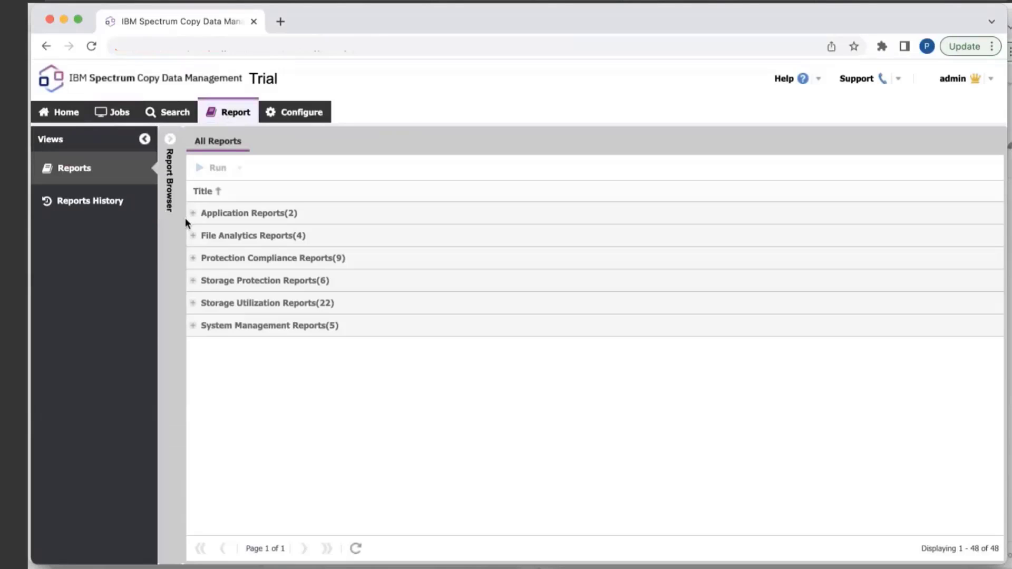
click(193, 327)
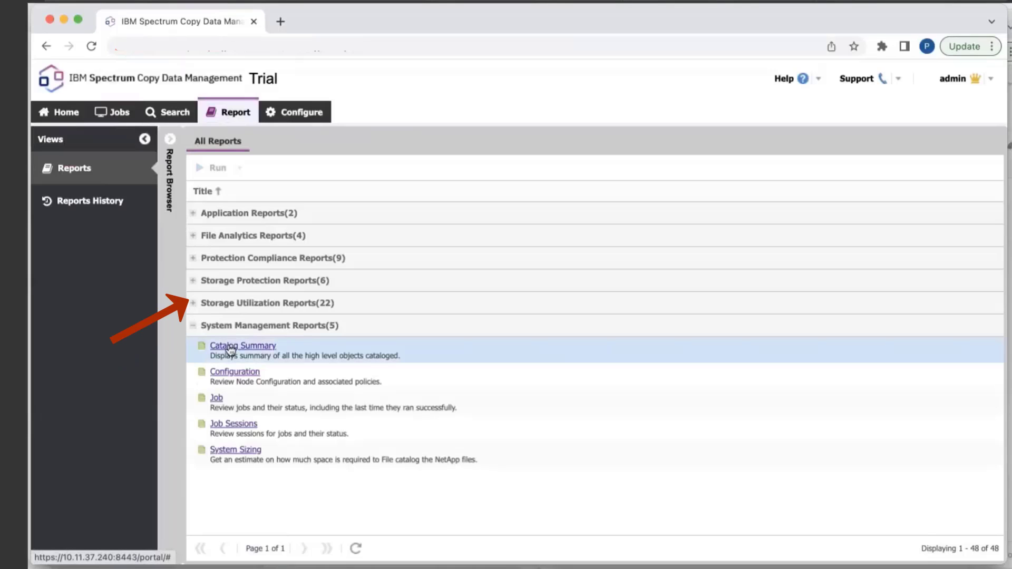
click(193, 303)
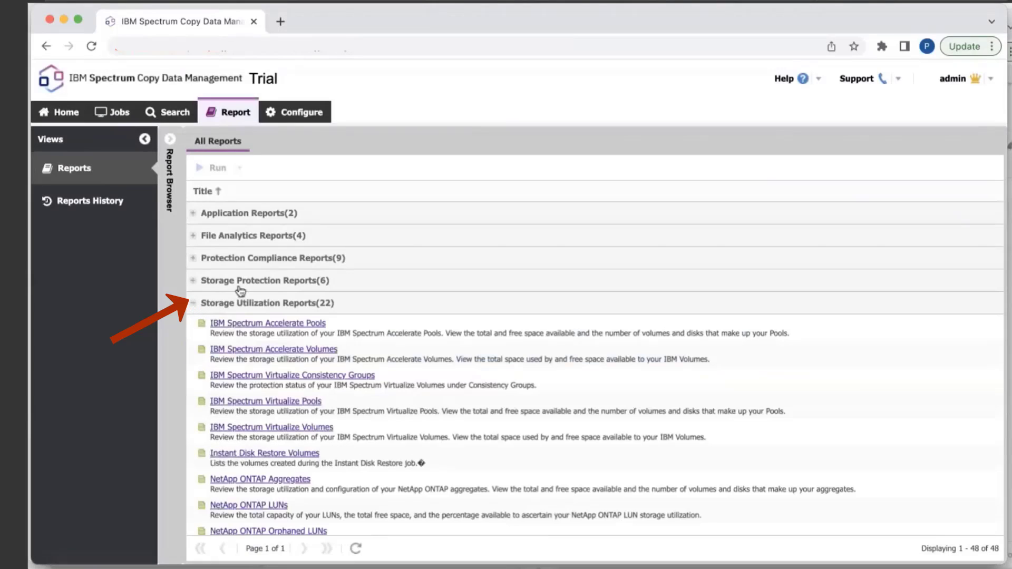
scroll(283, 295, down, 5)
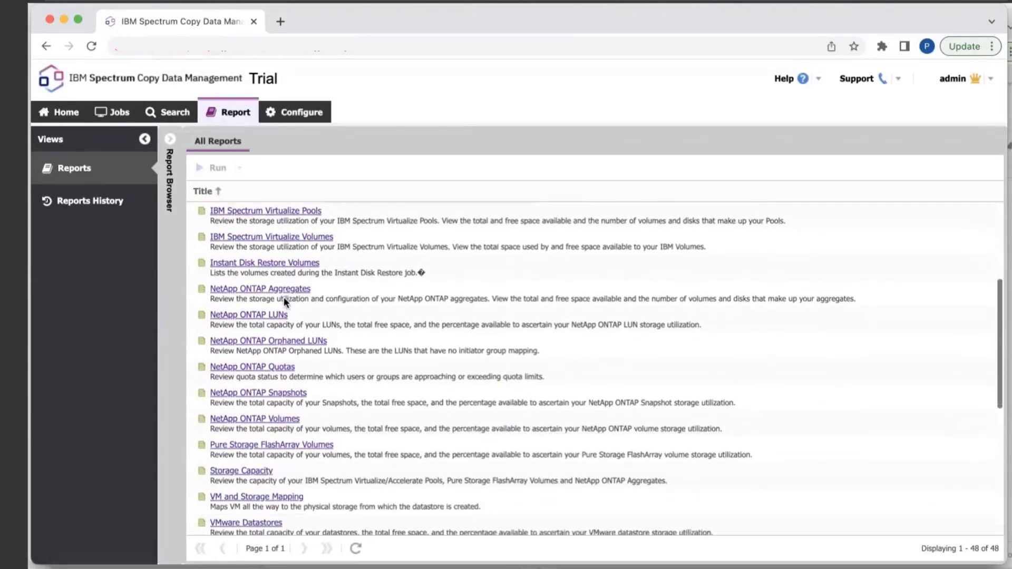
scroll(285, 298, down, 2)
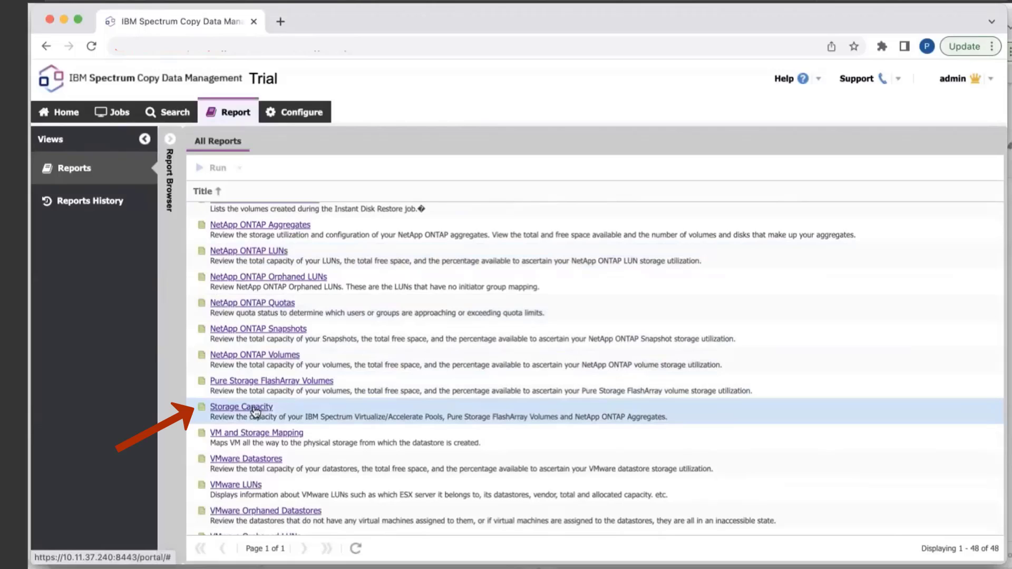
click(255, 409)
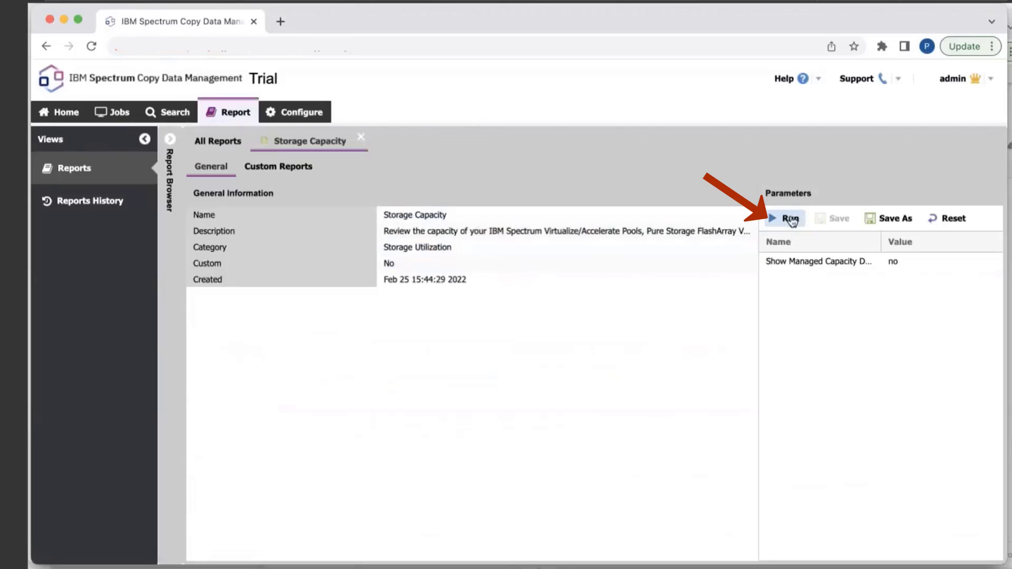
click(790, 219)
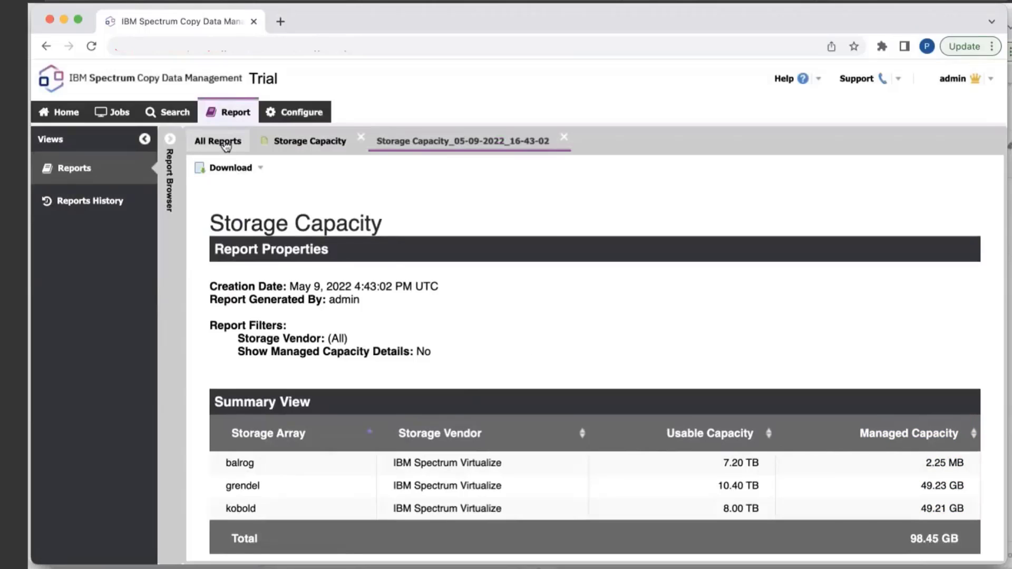
click(563, 137)
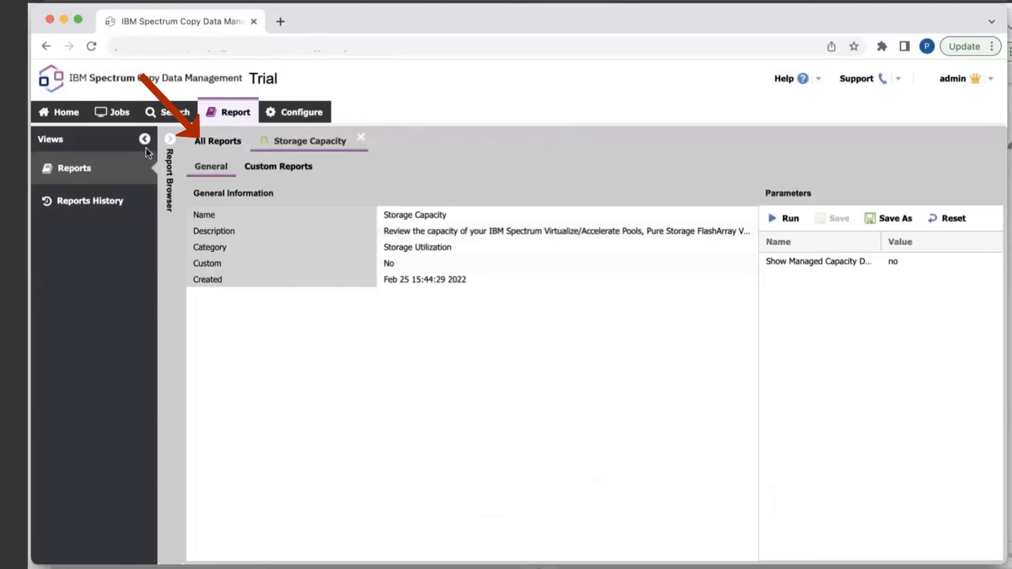
Step: Run the Recovery Points report from the Protection Compliance Reports for the past 7 days, review its entries, and close the generated report
click(213, 142)
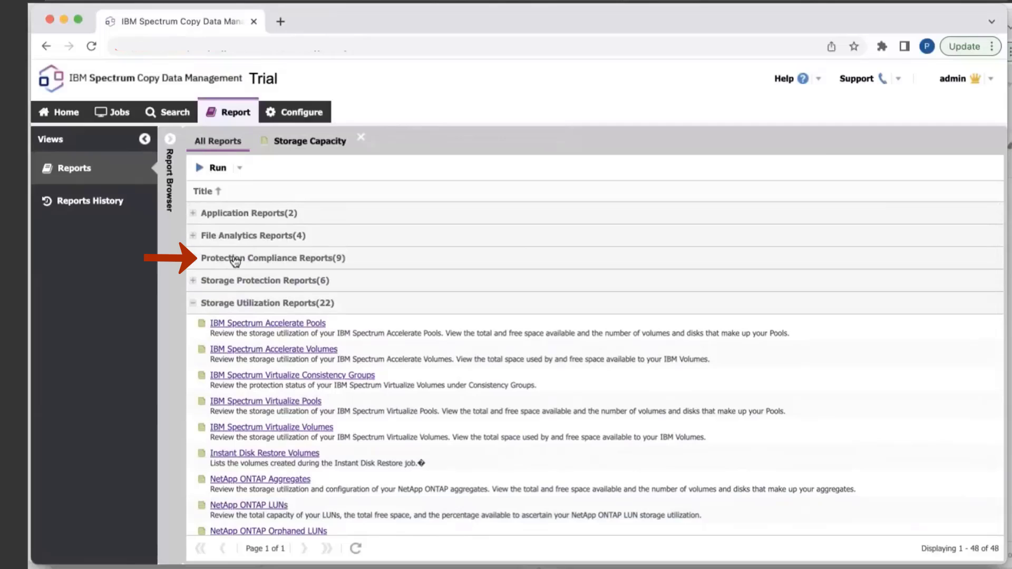
click(235, 261)
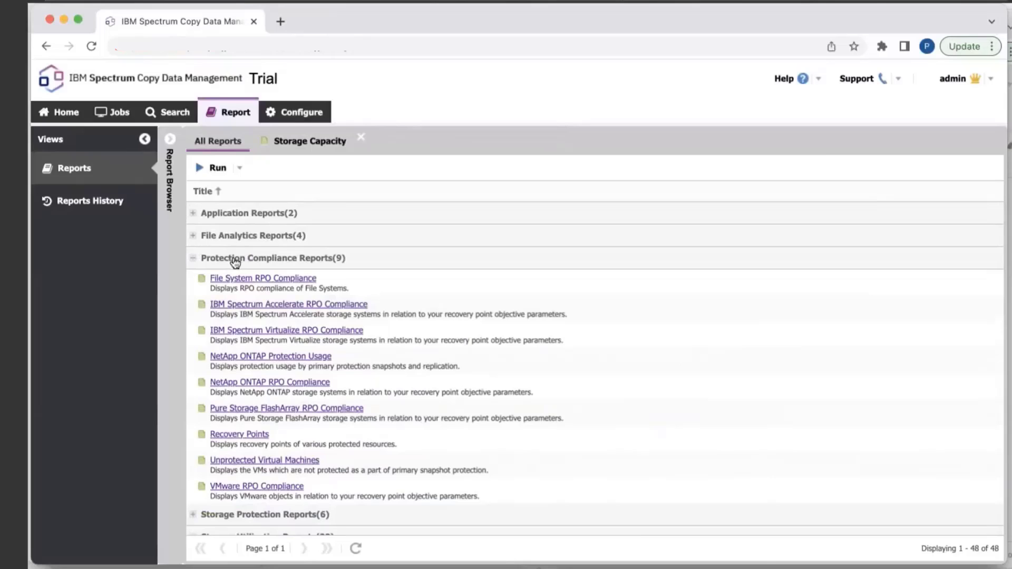
click(243, 438)
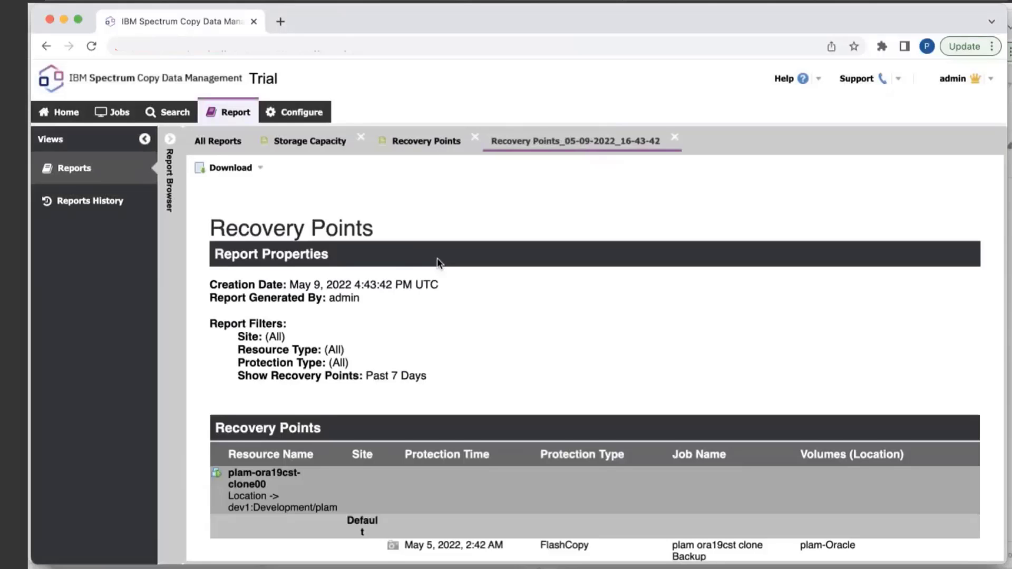
scroll(437, 262, down, 3)
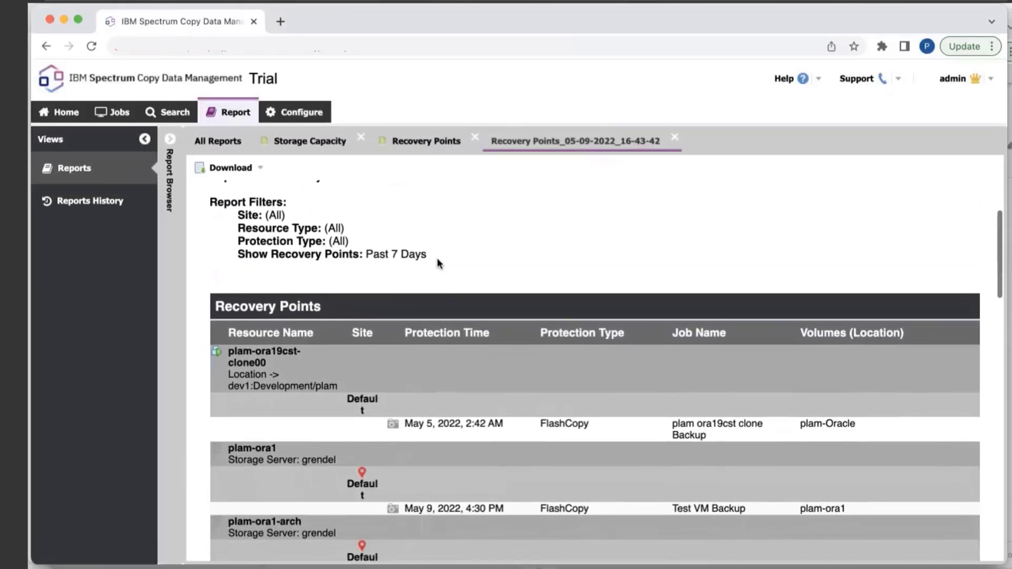
scroll(437, 262, down, 2)
click(674, 138)
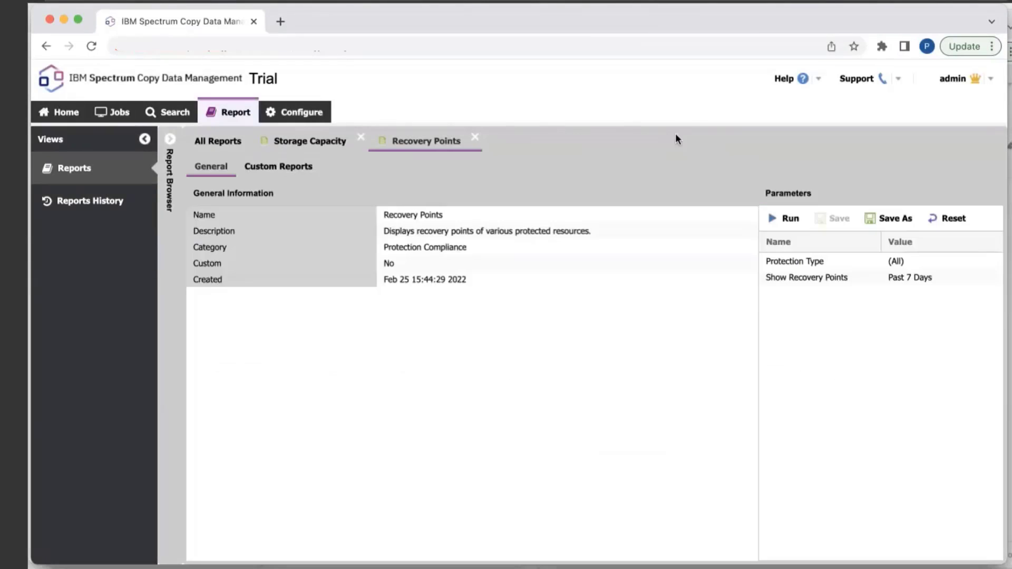